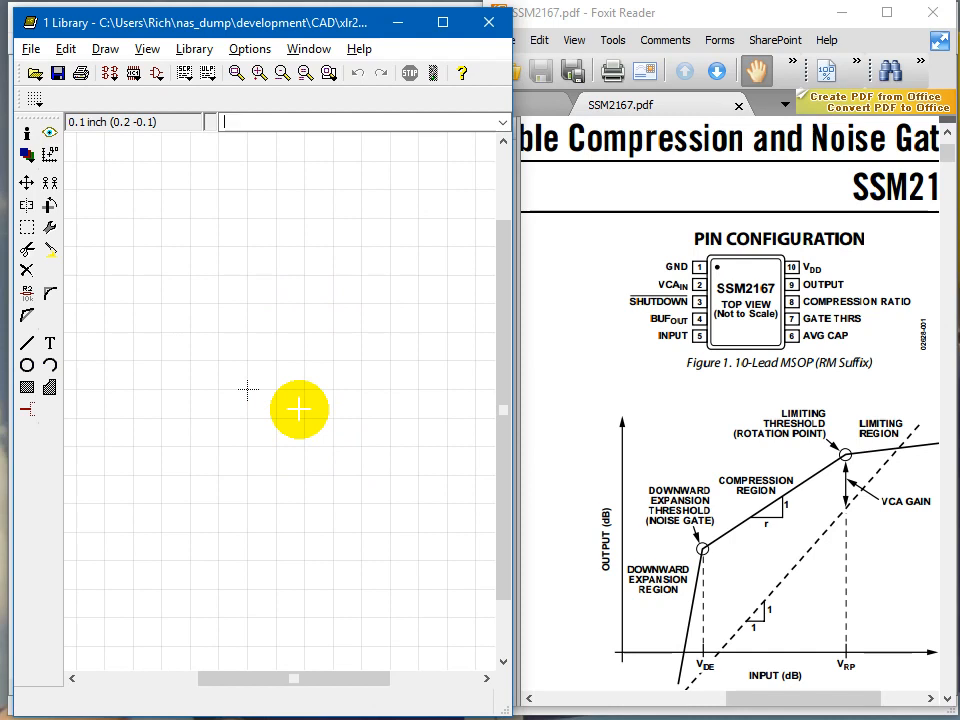
Step: Start the Pin tool and widen the library window until all the pin options fit
scroll(247, 391, up, 2)
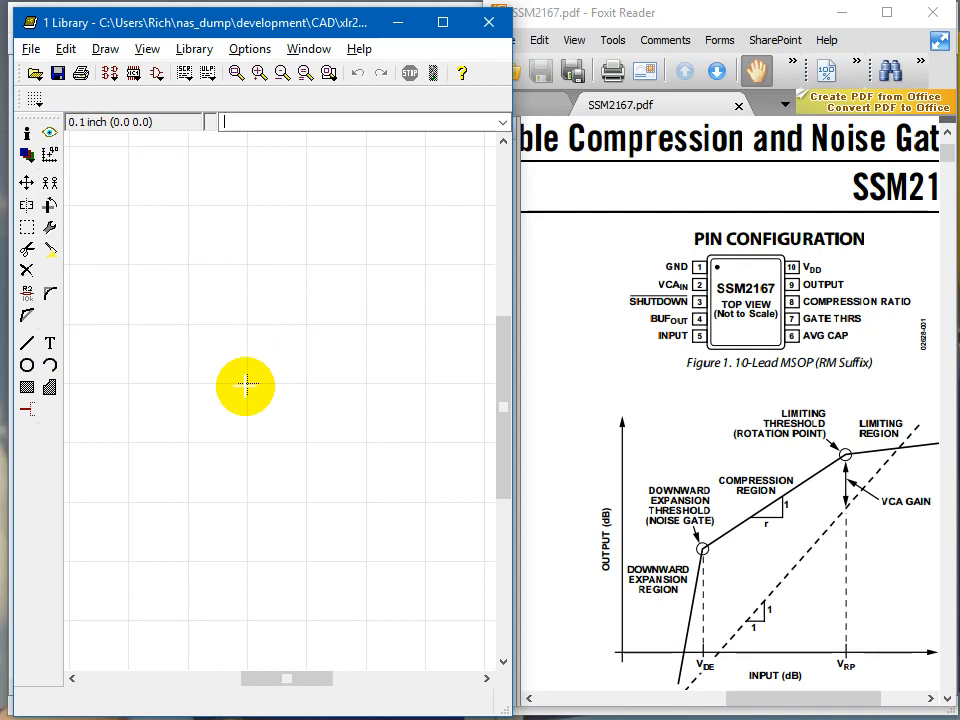
click(259, 680)
drag(259, 680, 267, 679)
drag(503, 465, 505, 508)
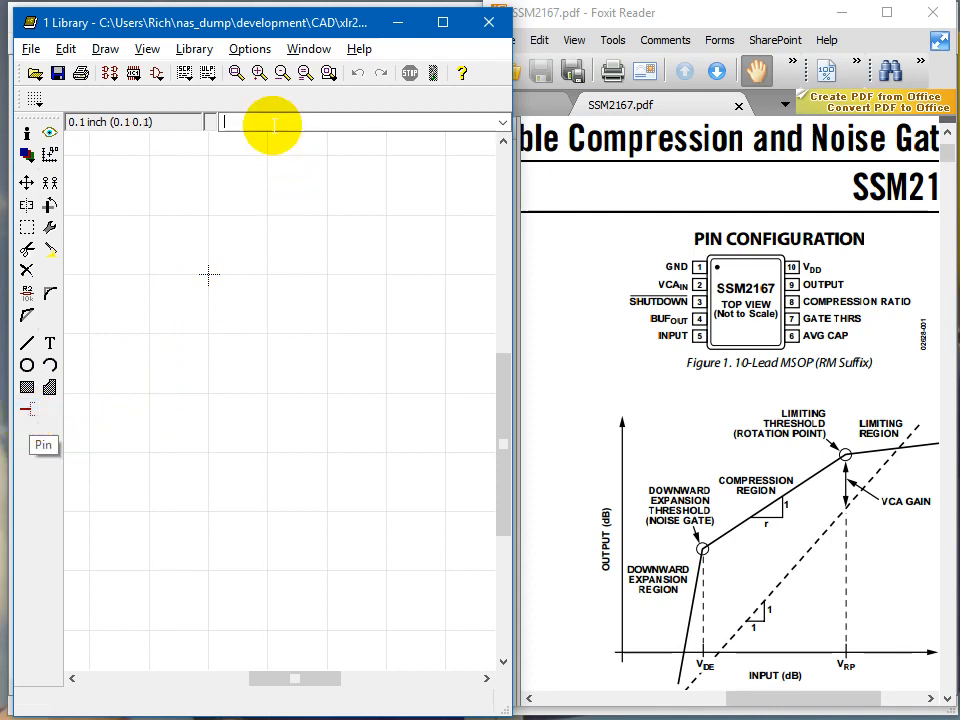
click(27, 412)
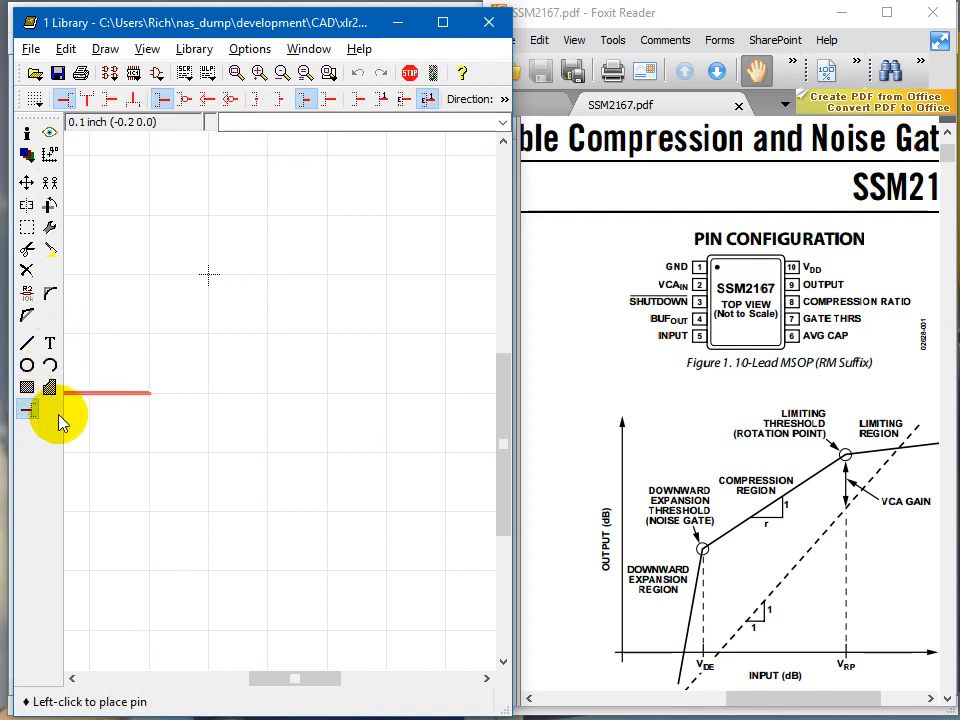
drag(510, 323, 677, 350)
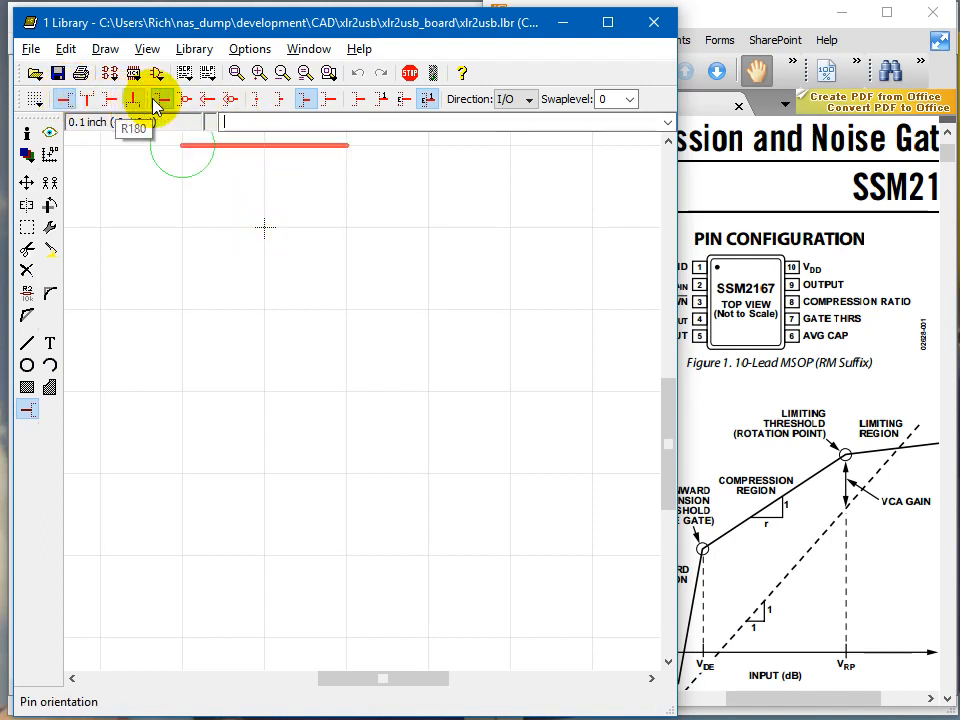
Step: Preview the unplaced pin in all four orientations, rotating it in 90-degree turns back to R0
right_click(269, 342)
right_click(269, 342)
right_click(269, 342)
right_click(269, 342)
right_click(269, 342)
right_click(269, 342)
right_click(269, 342)
right_click(269, 342)
right_click(269, 342)
right_click(269, 342)
right_click(269, 342)
right_click(269, 342)
right_click(269, 342)
right_click(269, 342)
right_click(269, 342)
right_click(269, 342)
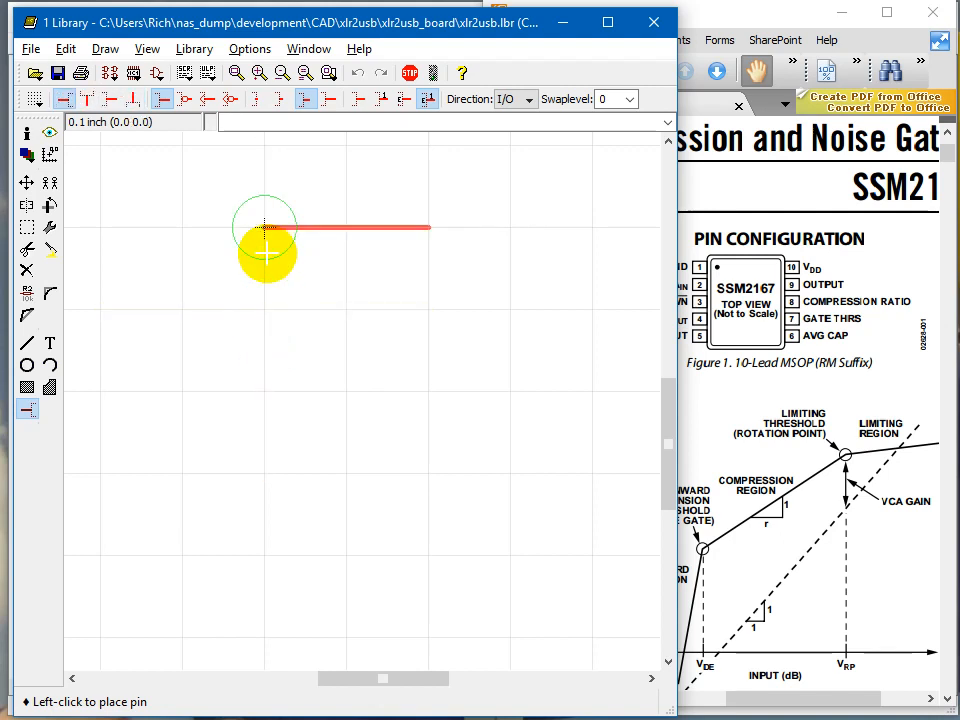
Step: Preview the dot, clock and dot-clock functions on the unplaced pin, returning it to the plain function
click(188, 100)
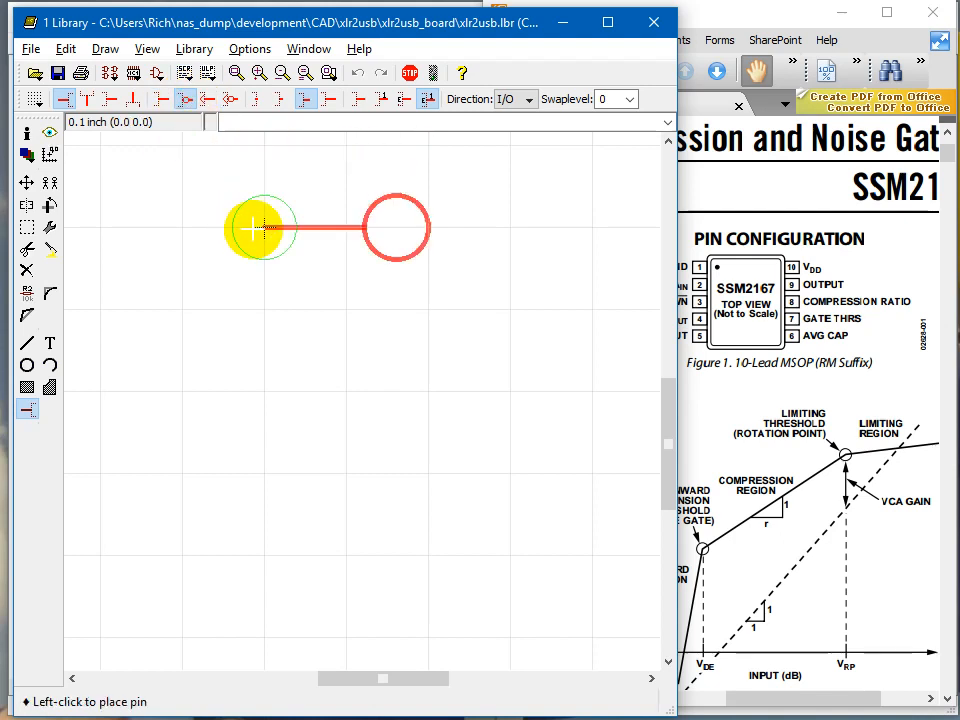
click(208, 102)
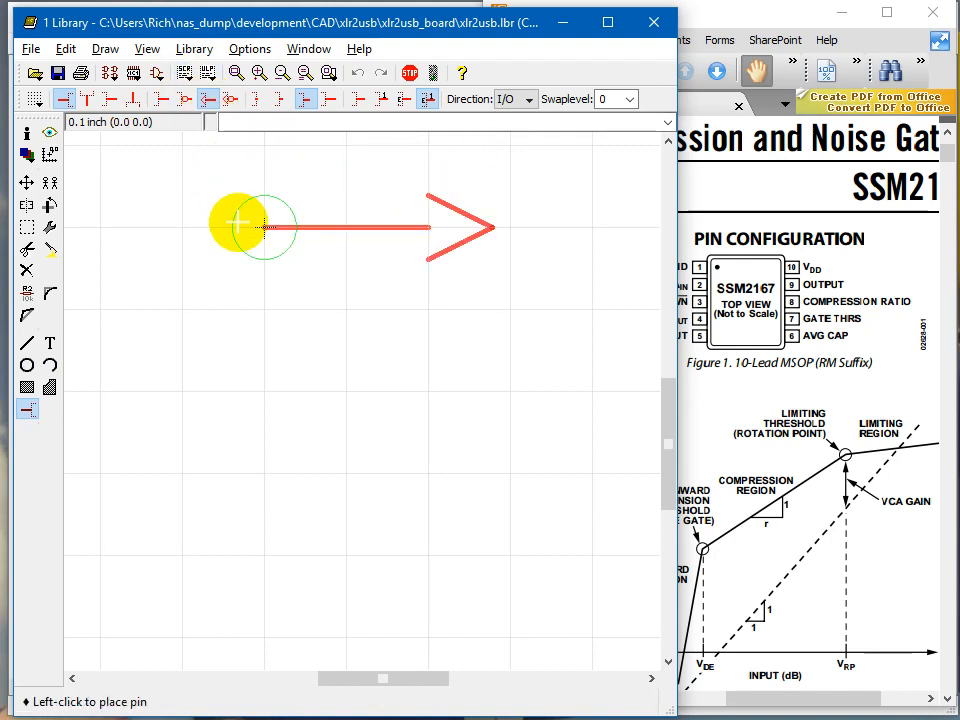
click(230, 96)
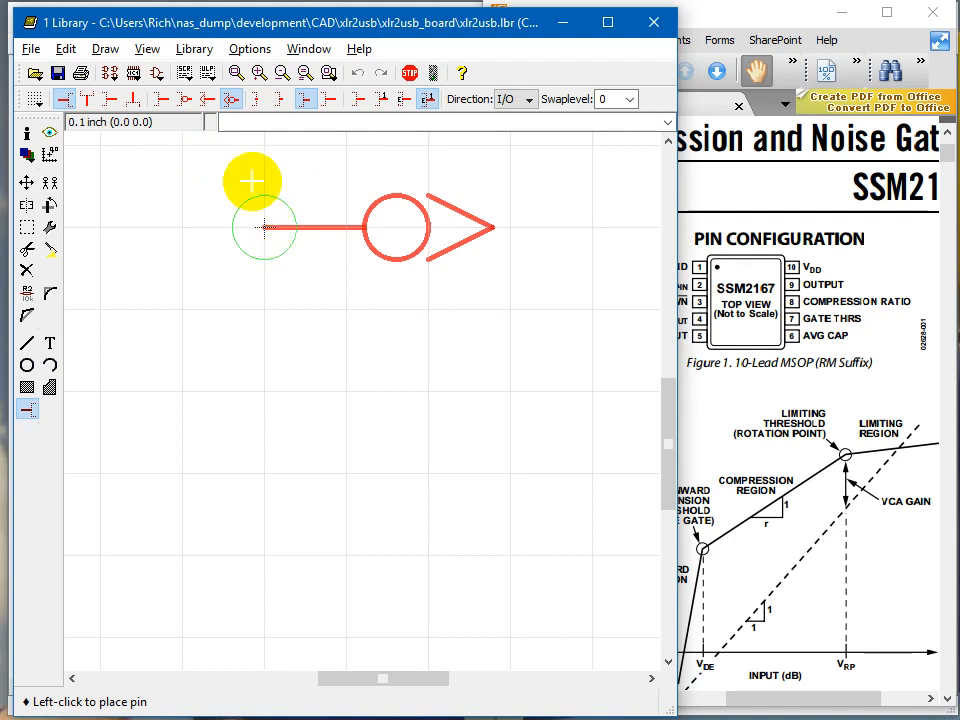
click(162, 98)
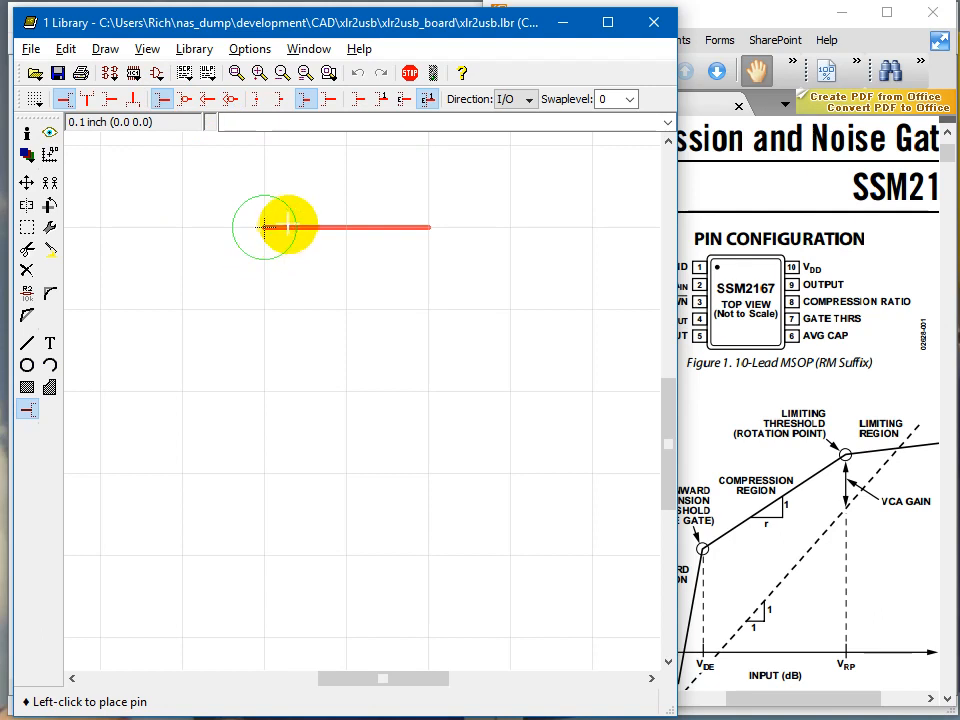
Step: Set new pins to the short 0.1 inch length, both pin and pad names visible, and direction Pas, with the datasheet's pin configuration uncovered
click(257, 99)
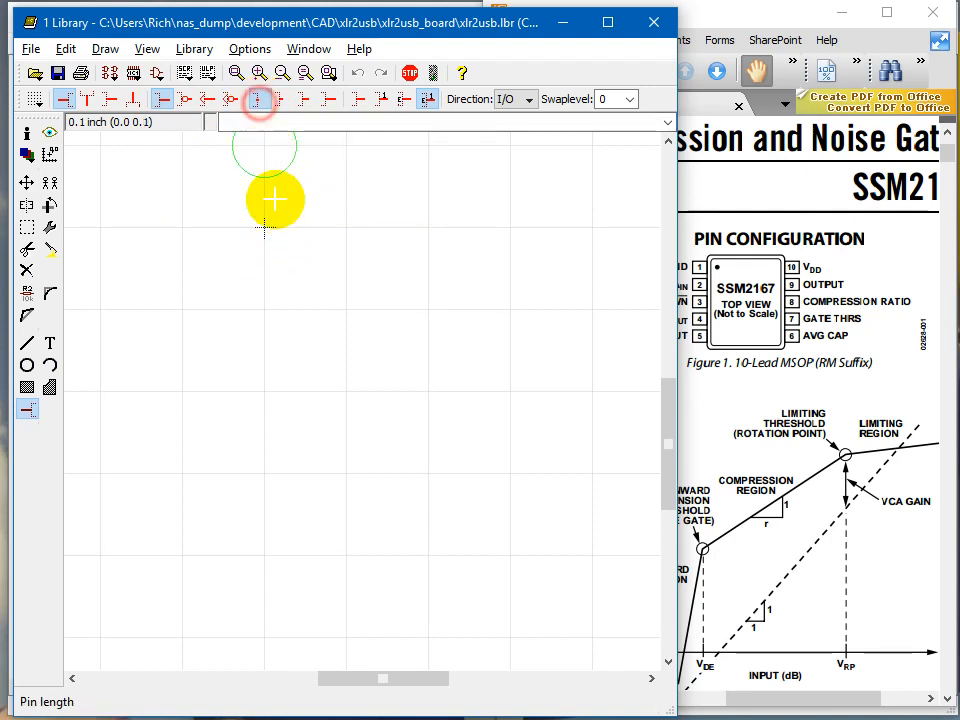
click(280, 100)
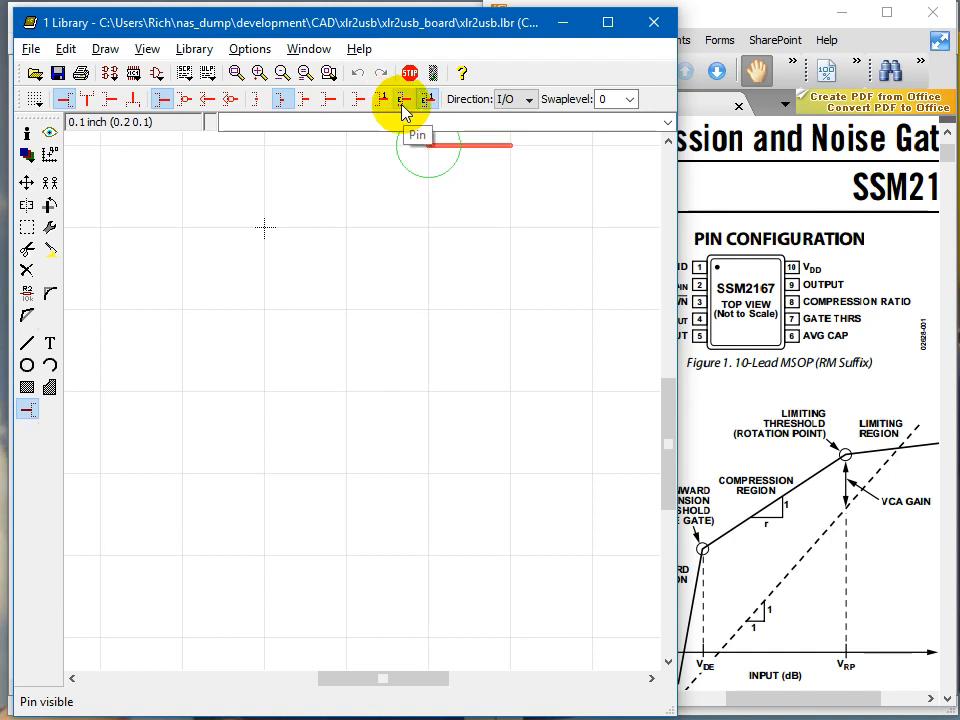
click(428, 101)
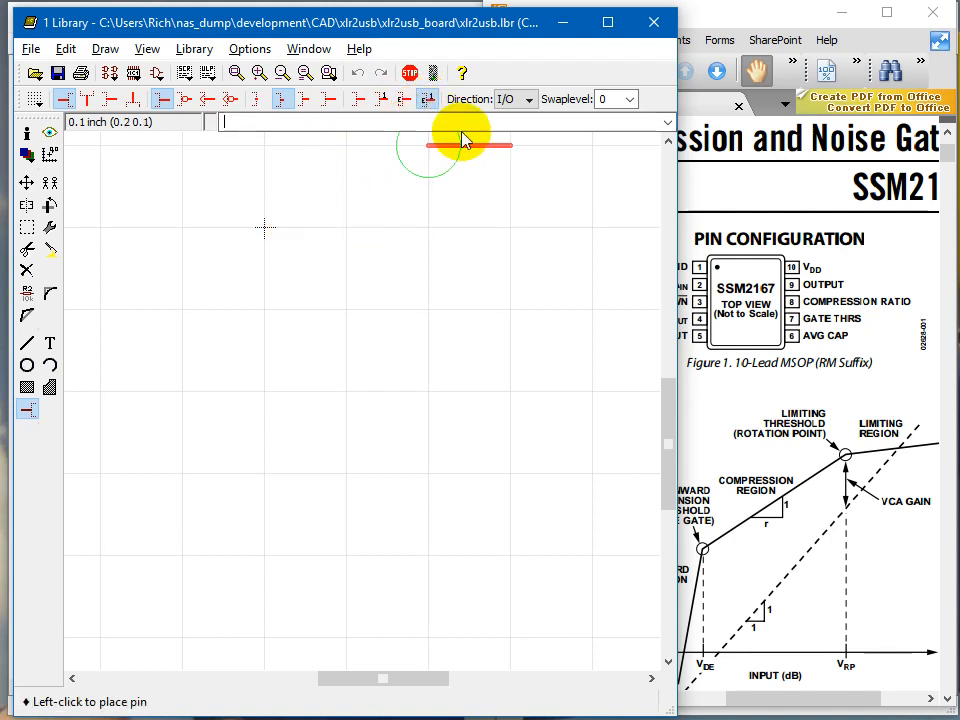
click(530, 103)
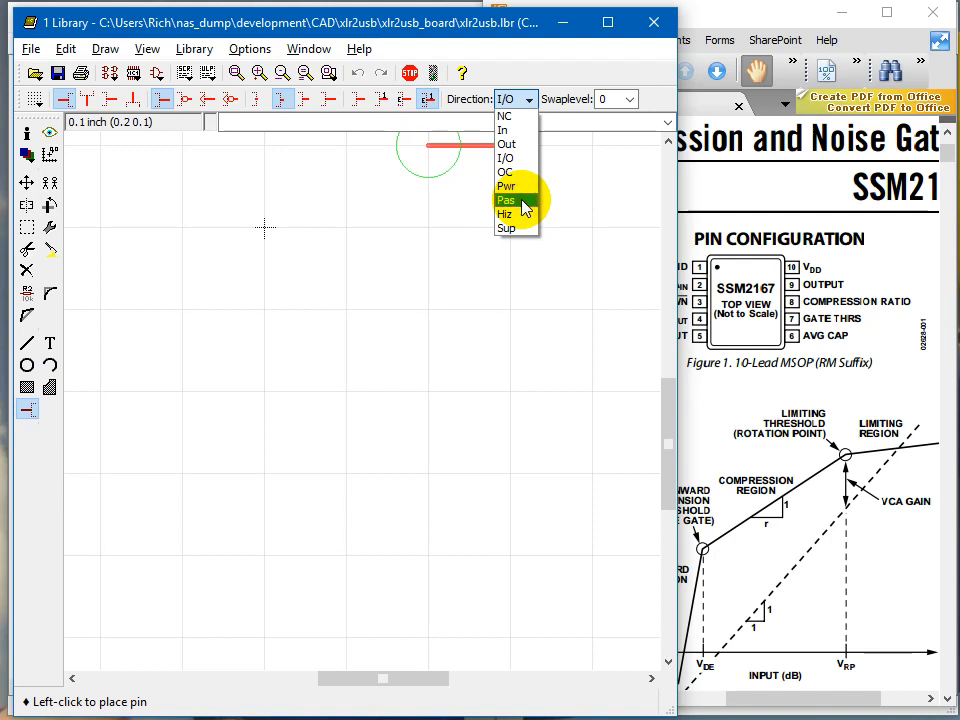
click(524, 205)
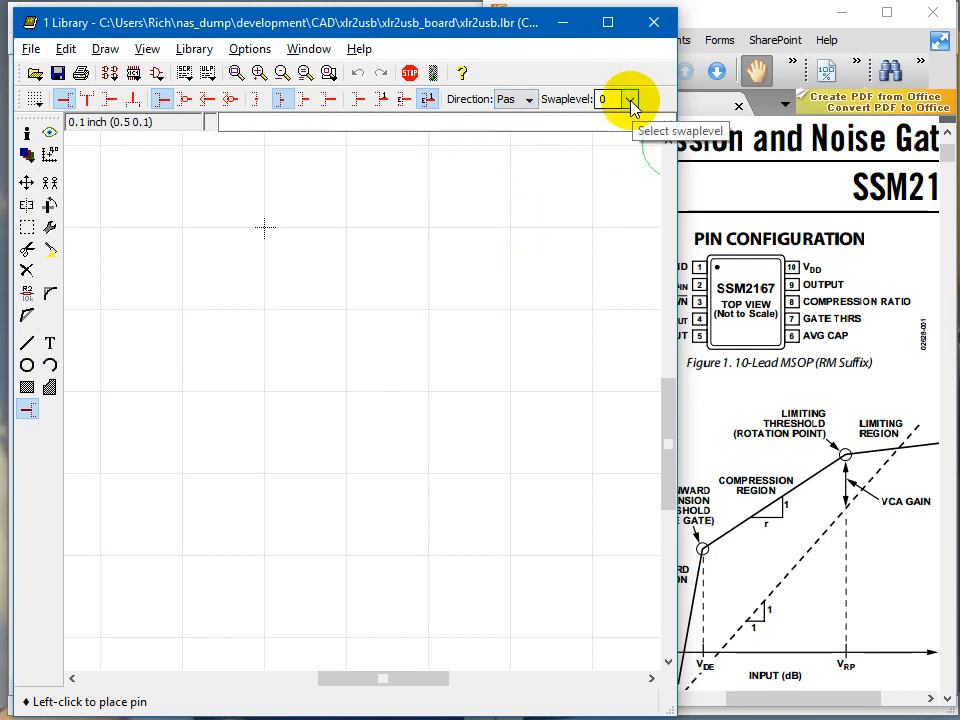
click(264, 227)
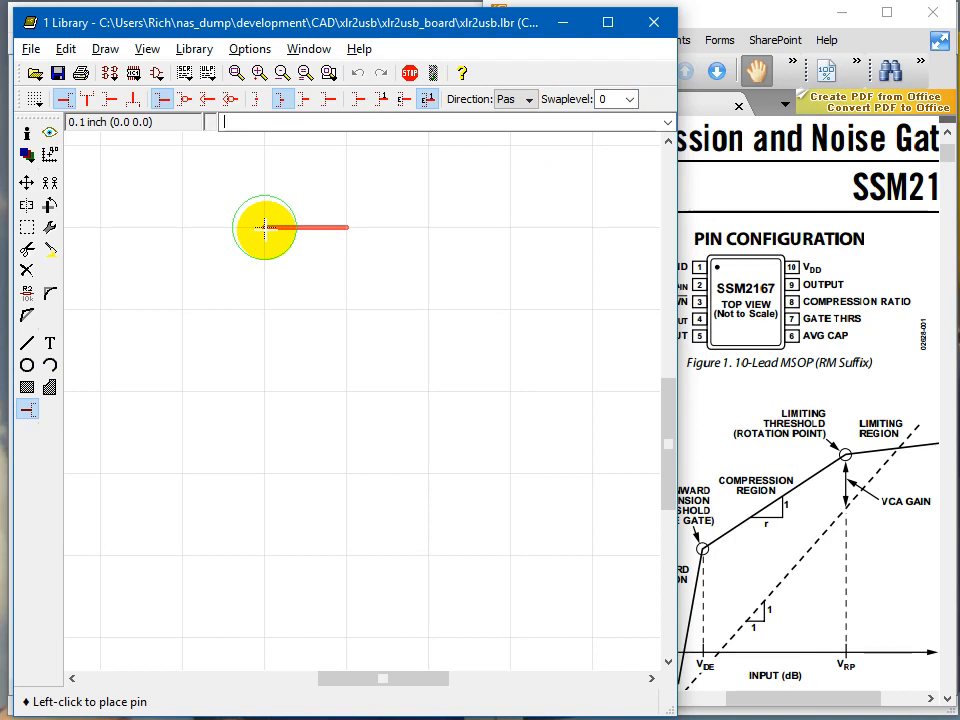
drag(676, 298, 536, 294)
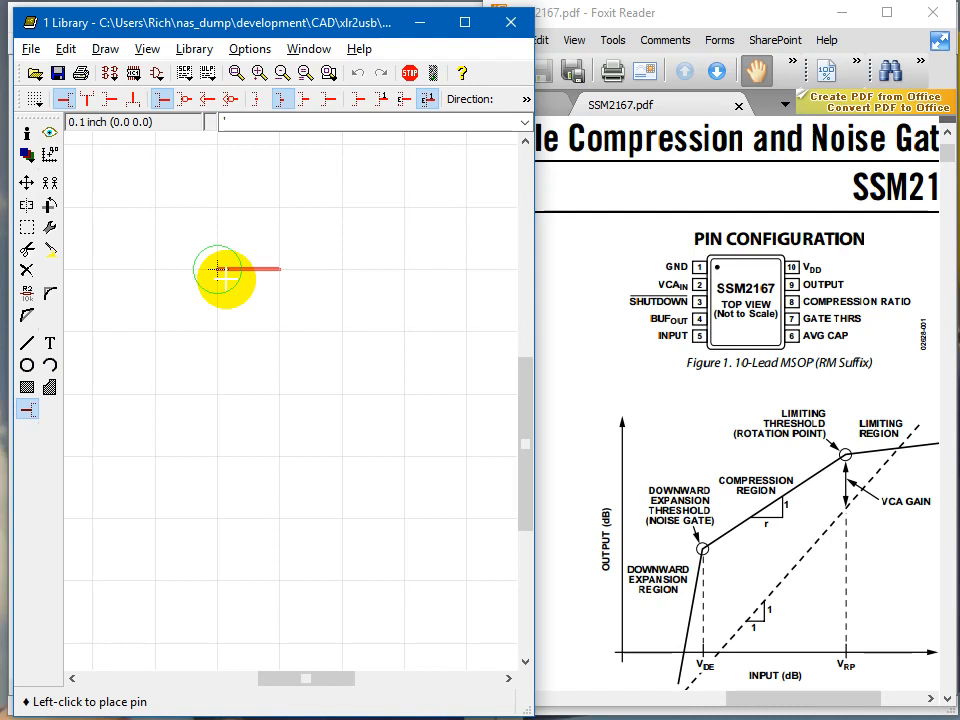
text(GND@1)
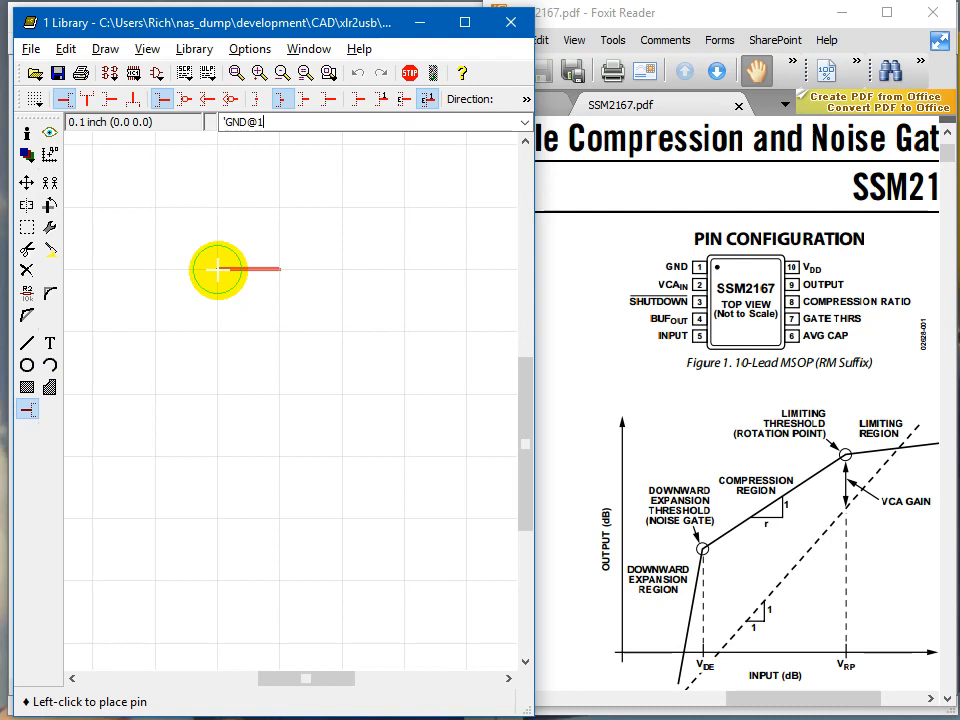
click(218, 268)
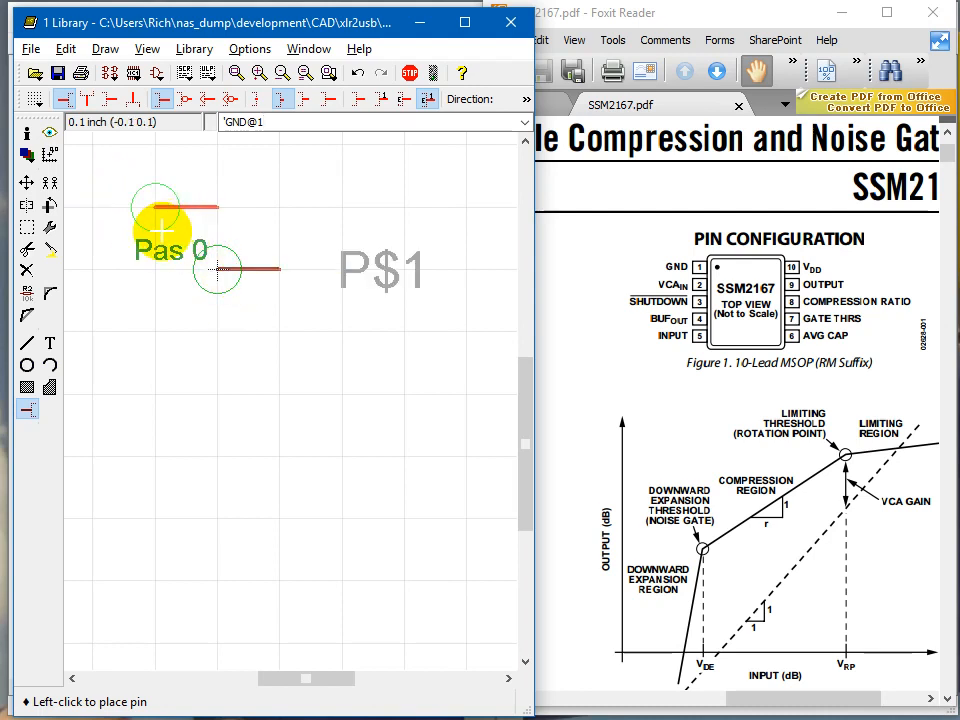
key(ctrl+z)
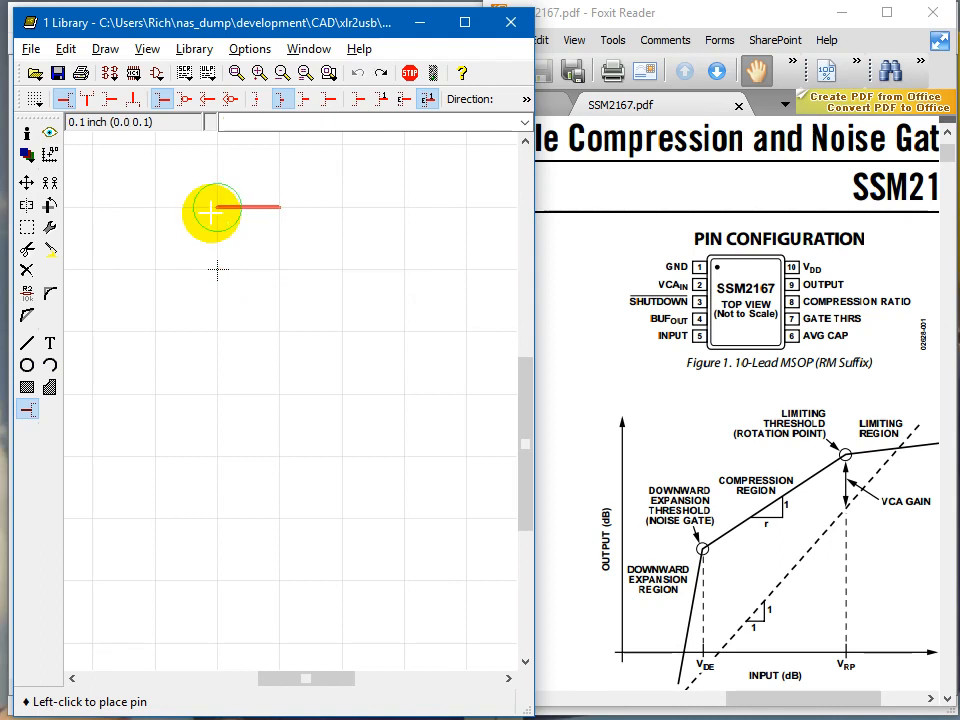
Step: Place a pin named GND@1 at the symbol's origin, entering the name in single-quote syntax
text('GND@1)
key(Return)
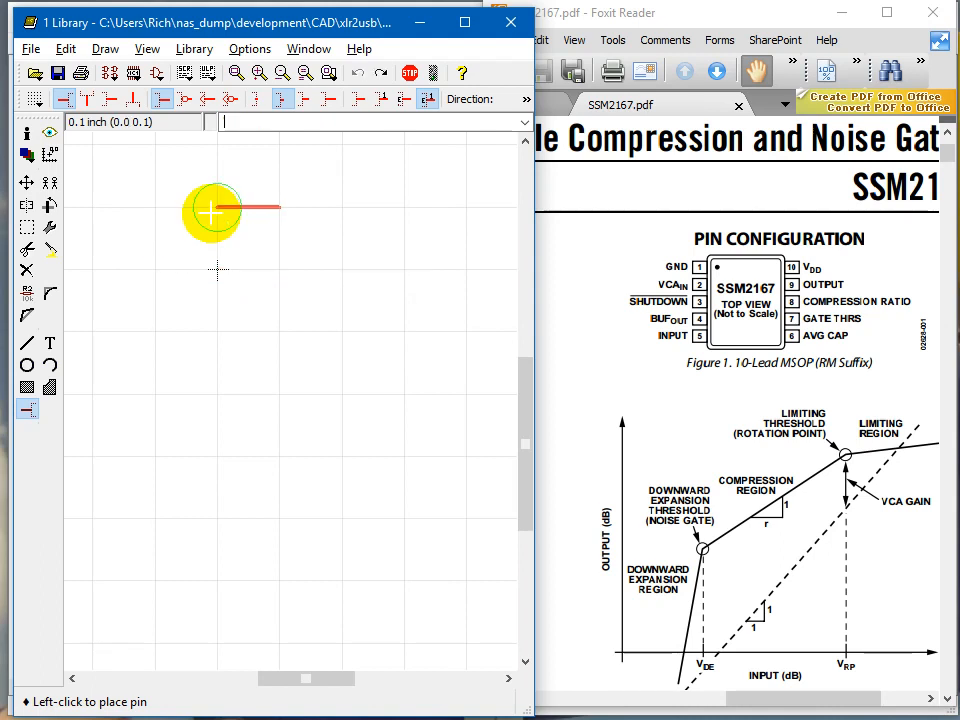
click(218, 270)
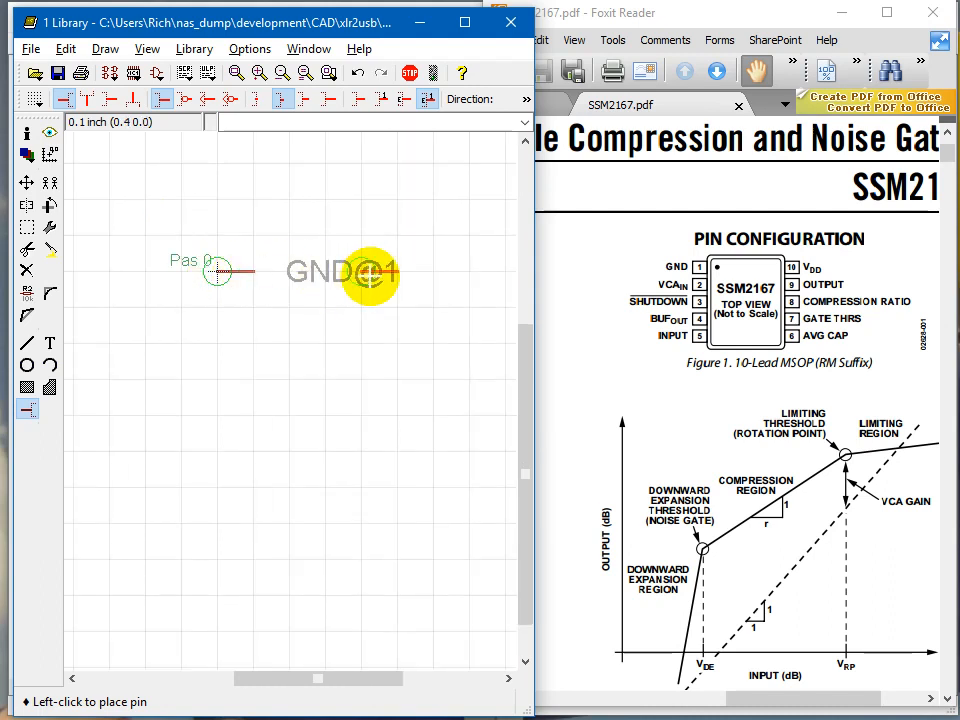
Step: Place a pin named VCA_IN 0.1 inch below GND@1, with the name entered in single-quote syntax
scroll(364, 280, up, 2)
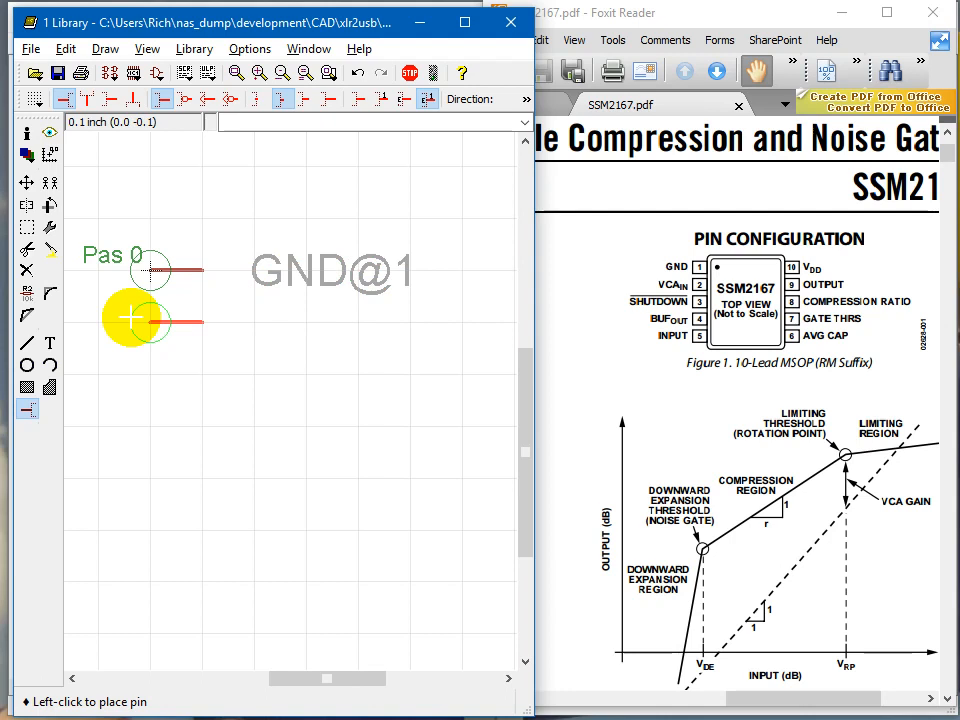
text(VCA_IN)
key(Return)
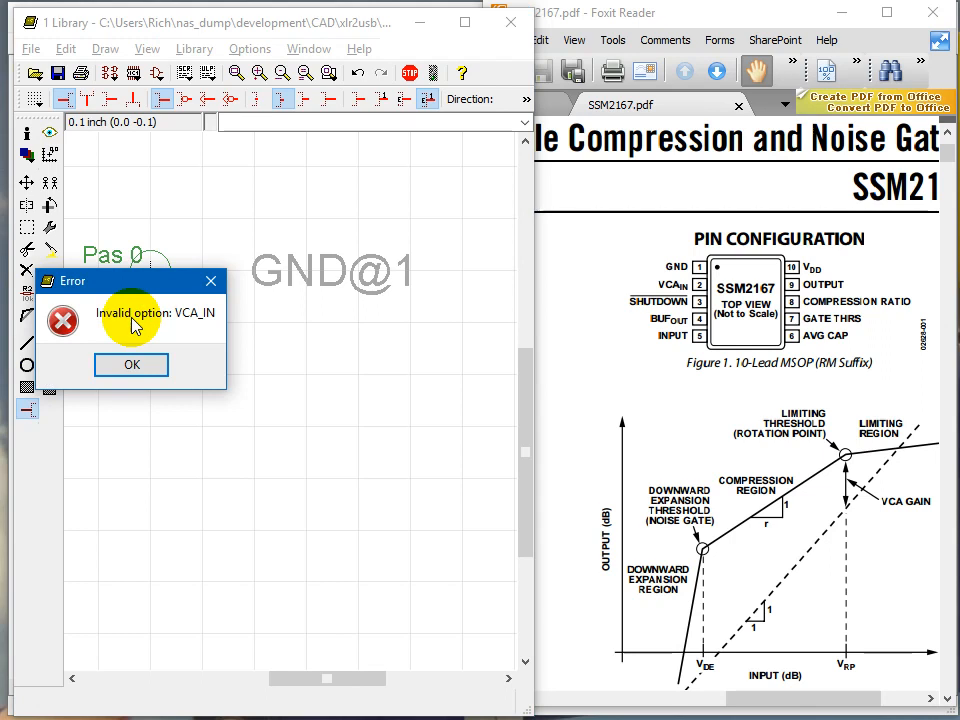
key(Return)
key(Up)
text(')
key(Return)
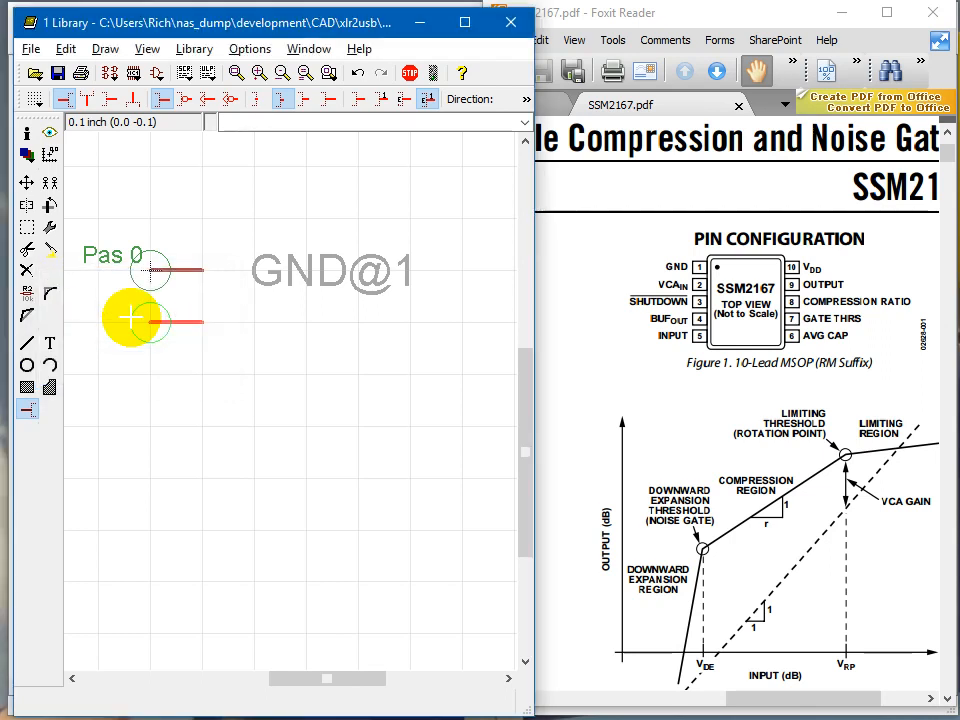
click(141, 320)
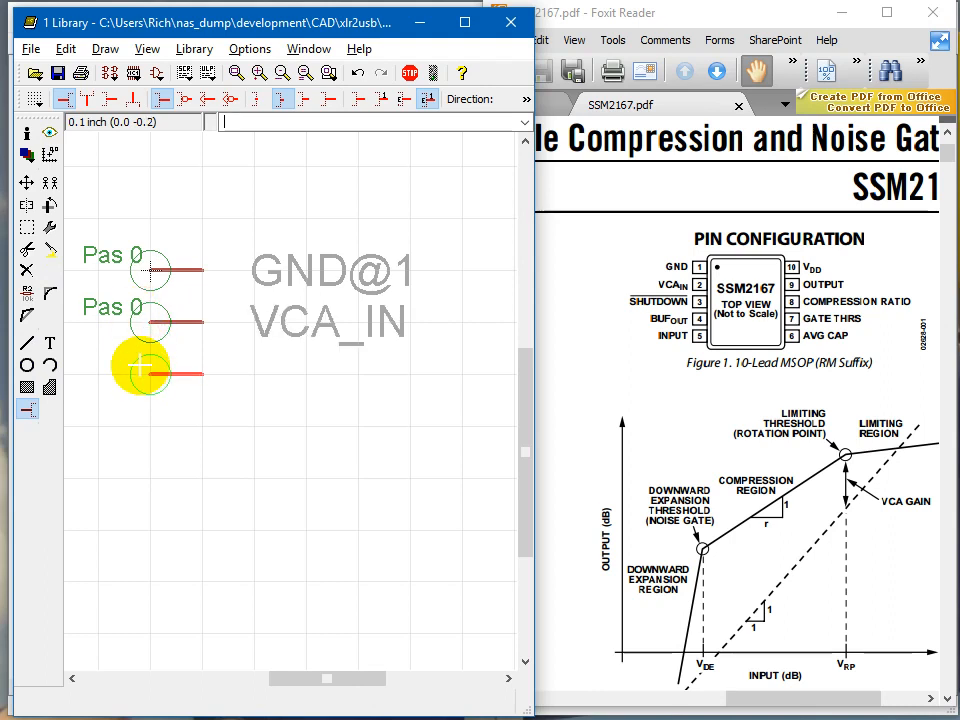
Step: Place a pin with the overlined name !SHUTDOWN 0.1 inch below VCA_IN
text('!SHUTDOWN)
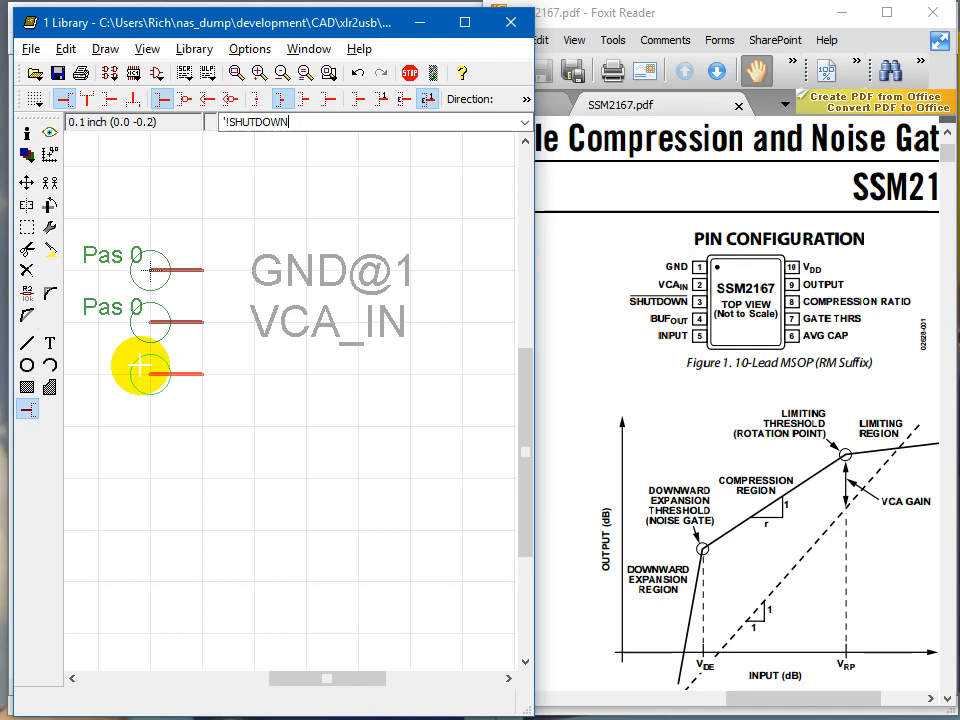
key(Return)
click(141, 370)
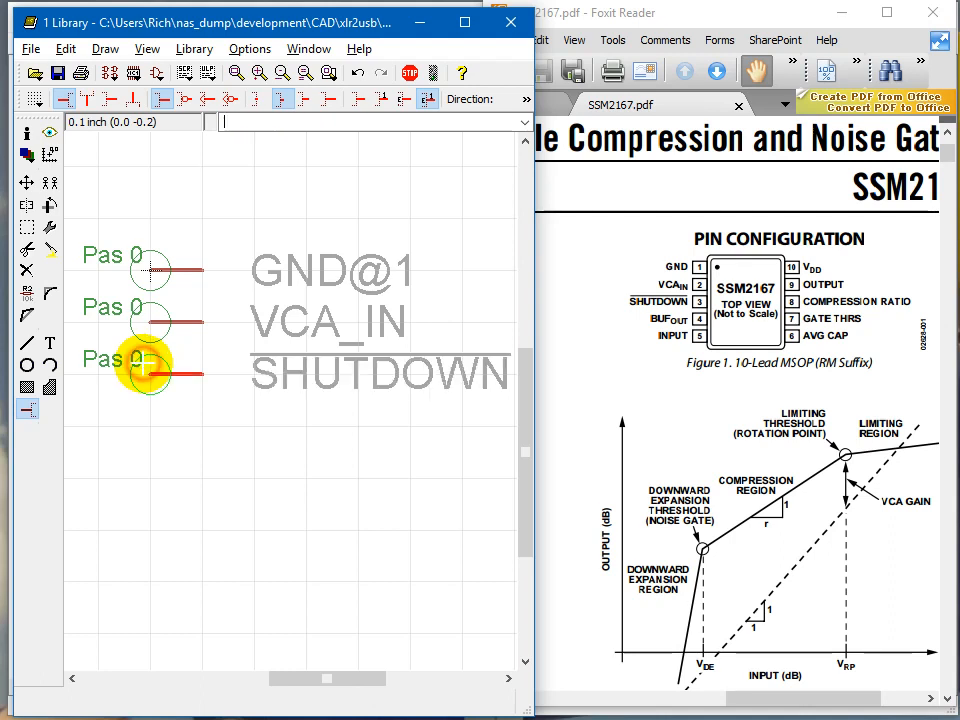
Step: Place a pin named BUFOUT 0.1 inch below the SHUTDOWN pin, with the name entered in single quotes
text(BUF)
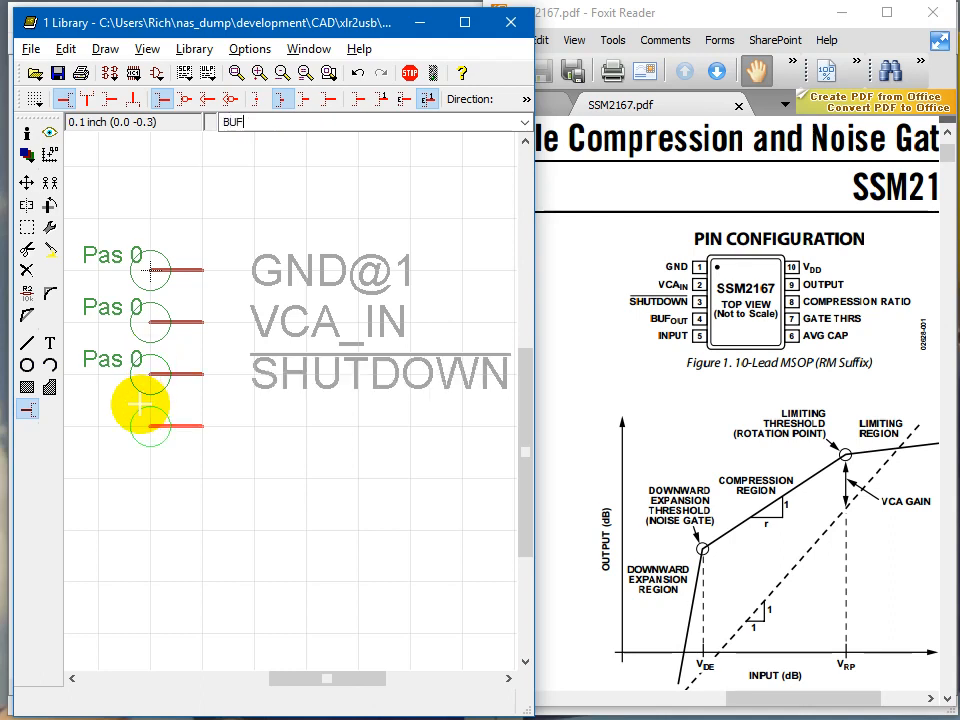
text(OUT)
key(Return)
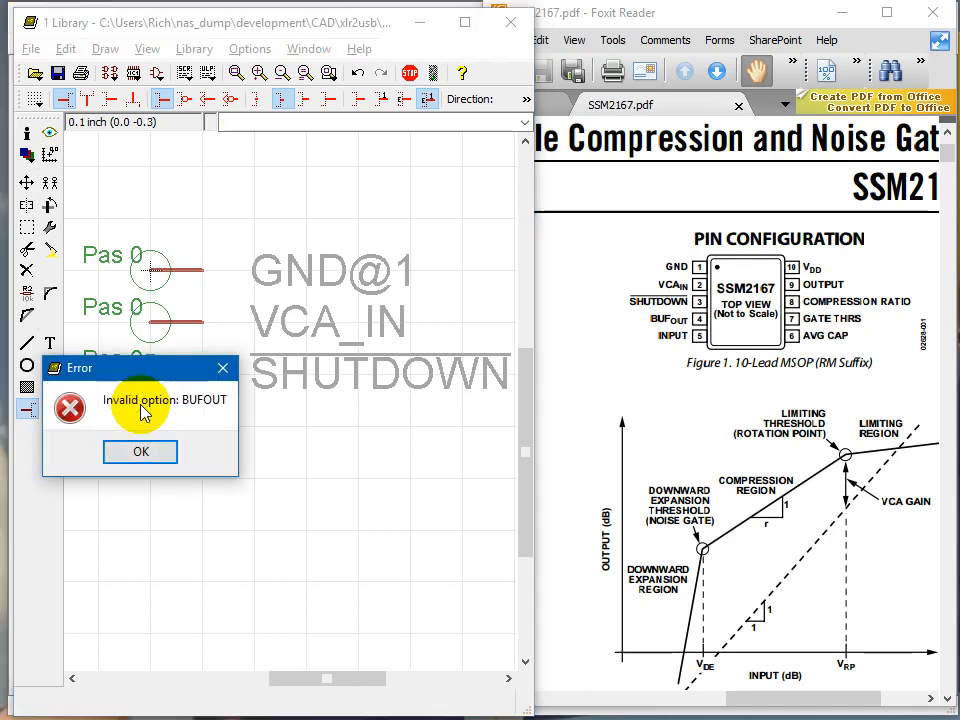
key(Return)
text('BUFOUT')
key(Return)
click(140, 405)
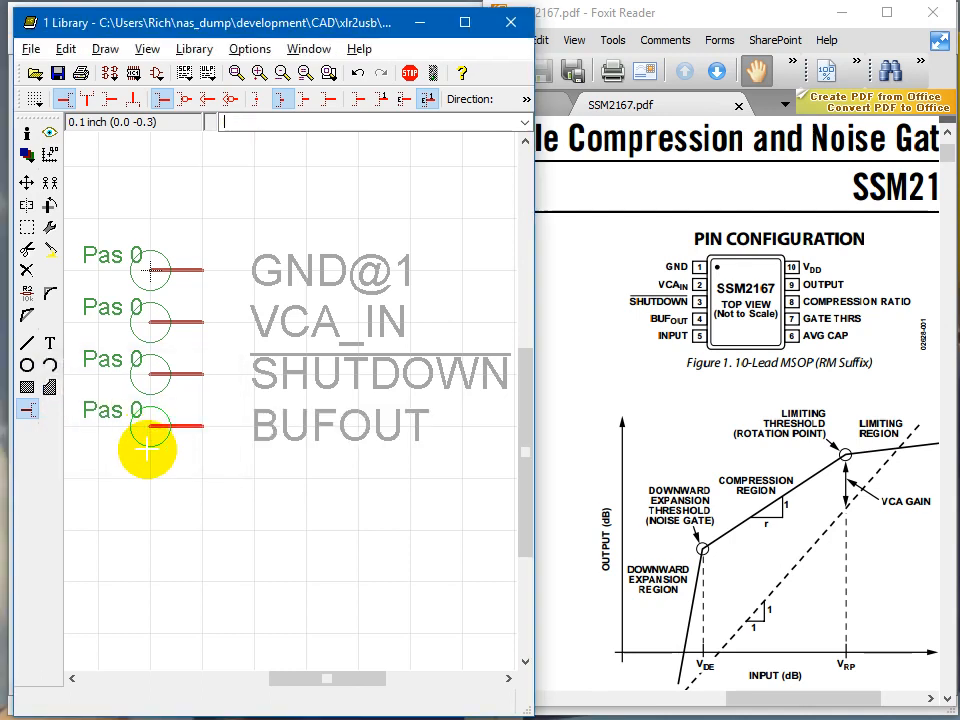
Step: Place a pin named INPUT 0.1 inch below BUFOUT
text('INPUT')
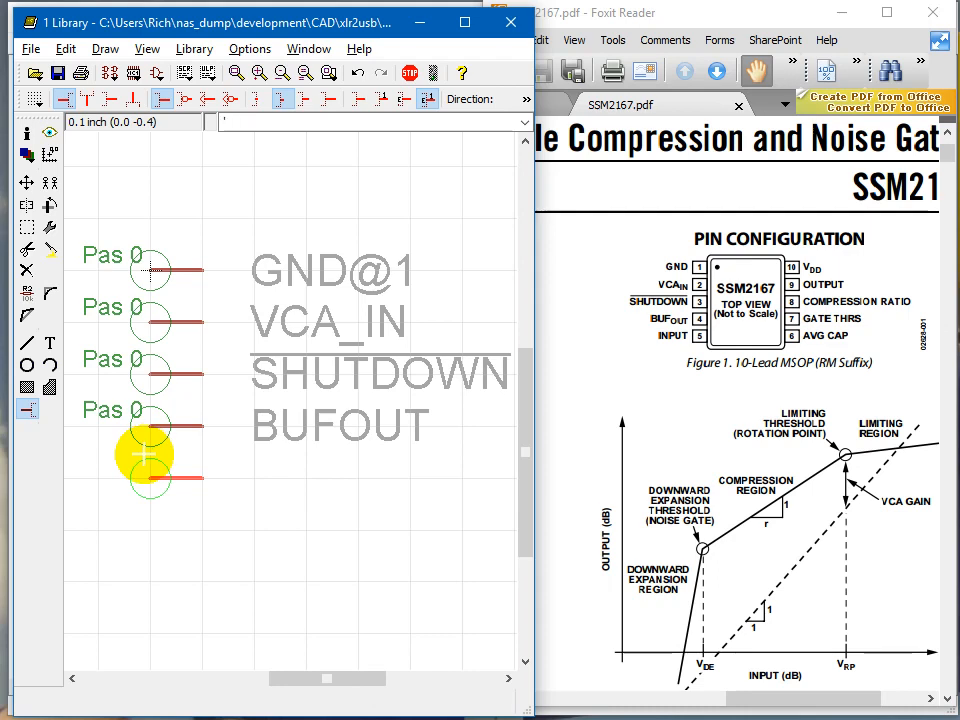
key(Return)
click(146, 456)
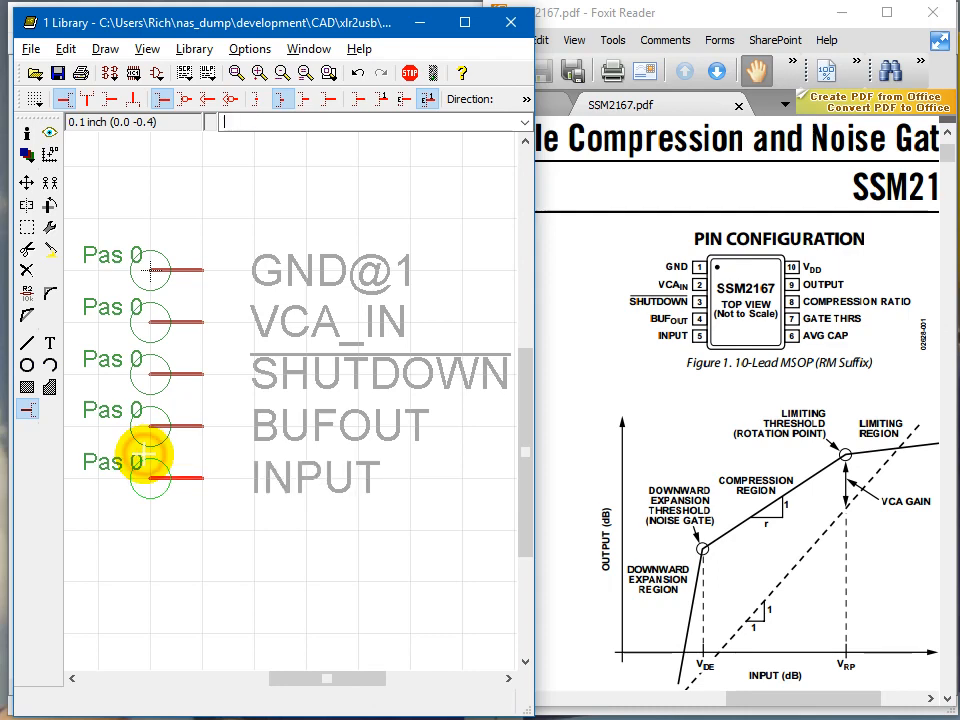
Step: Place 180-degree-rotated pins AVG_CAP, GATETHRS, RATIO, OUTPUT and VDD@1 from bottom to top in an opposite column at X 1.1 inch
scroll(129, 455, down, 5)
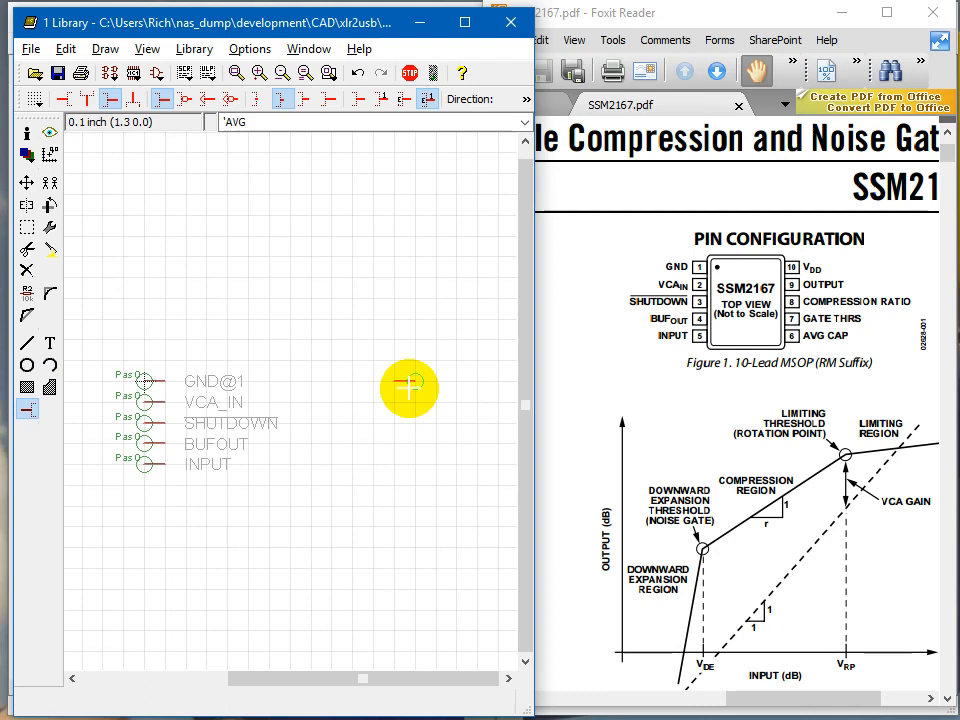
click(380, 468)
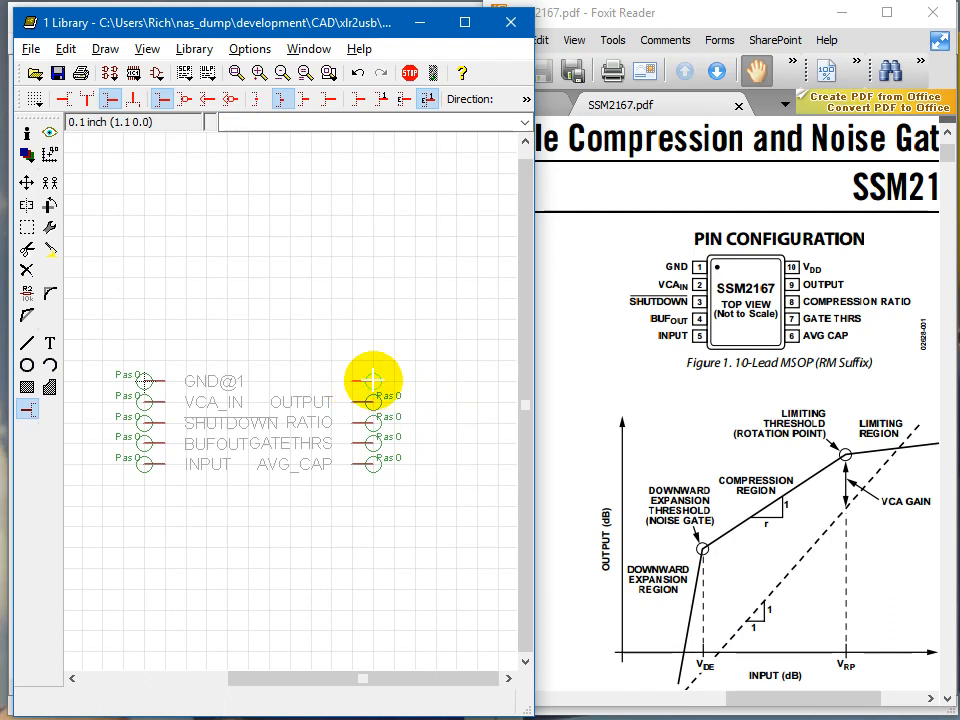
scroll(285, 456, down, 2)
scroll(288, 456, up, 2)
scroll(310, 442, up, 2)
scroll(345, 416, down, 2)
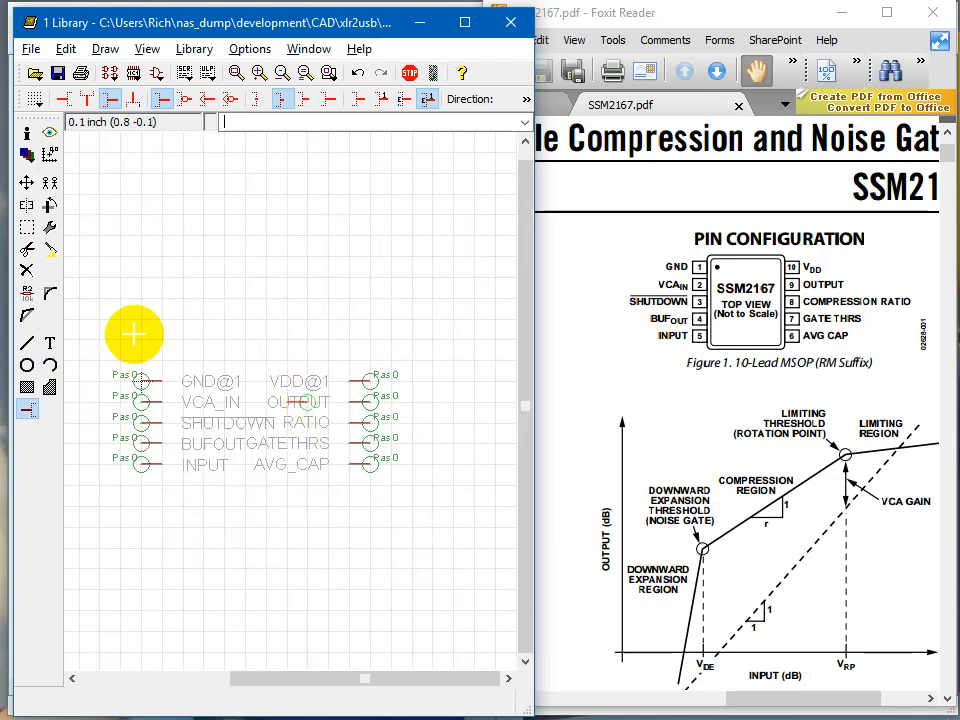
Step: Move VDD@1 up to (1.1 0.1) and GND@1 to the bottom of the same column at (1.1 -0.7), rotated 180 degrees
click(27, 183)
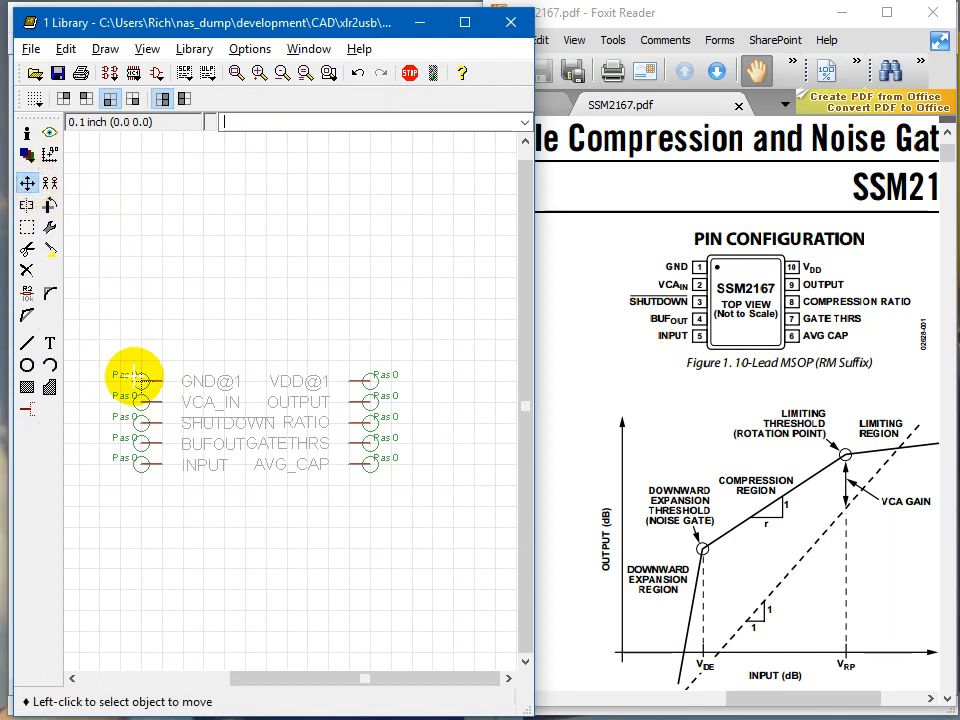
click(140, 380)
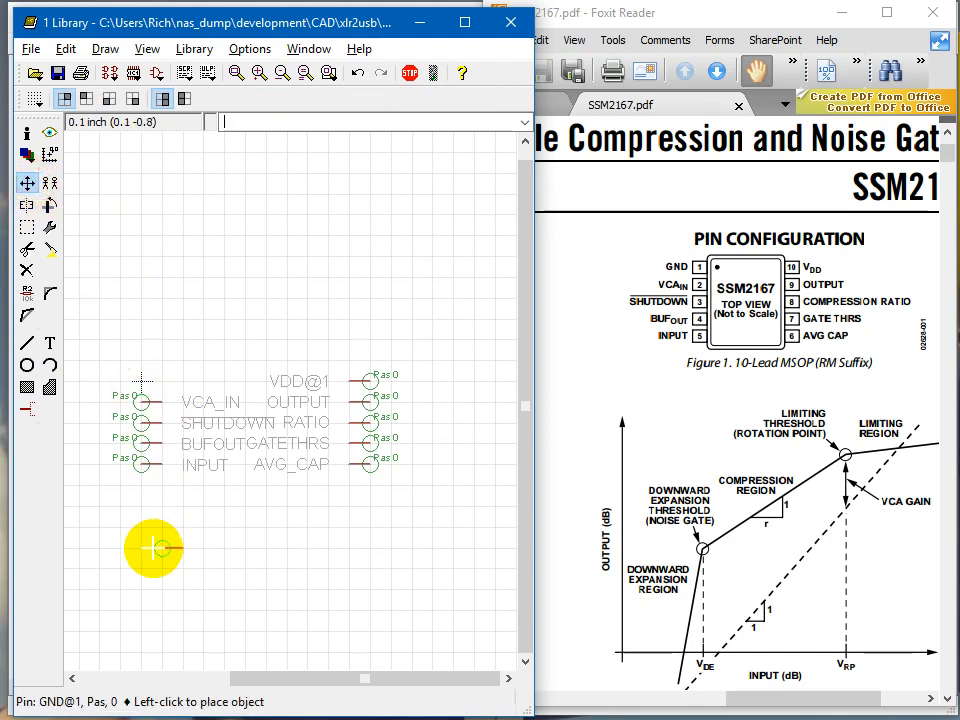
click(145, 548)
click(375, 379)
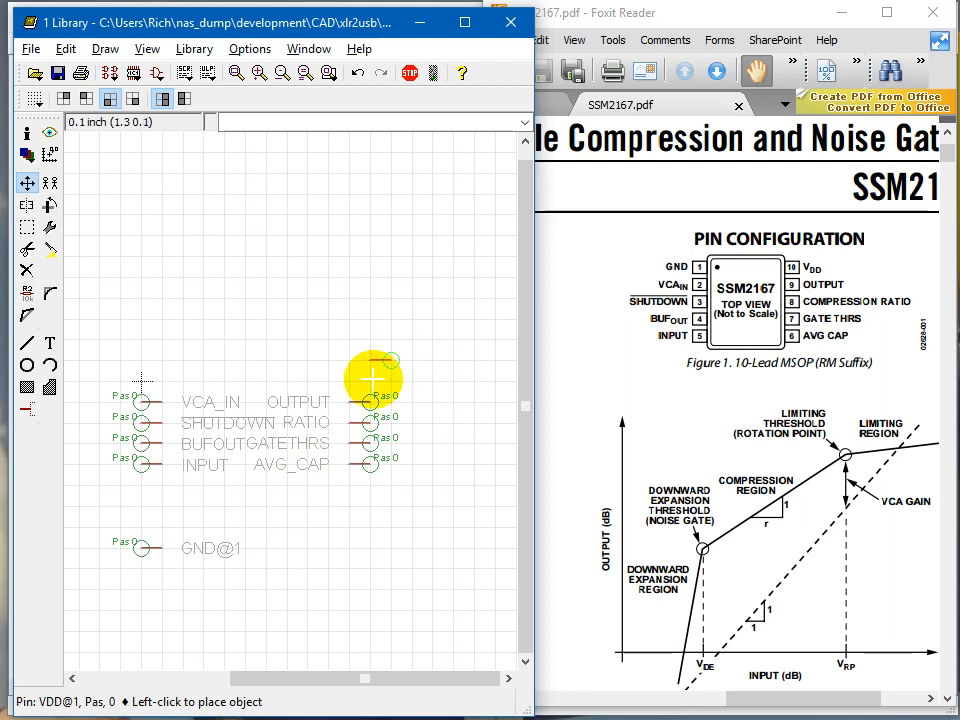
click(397, 354)
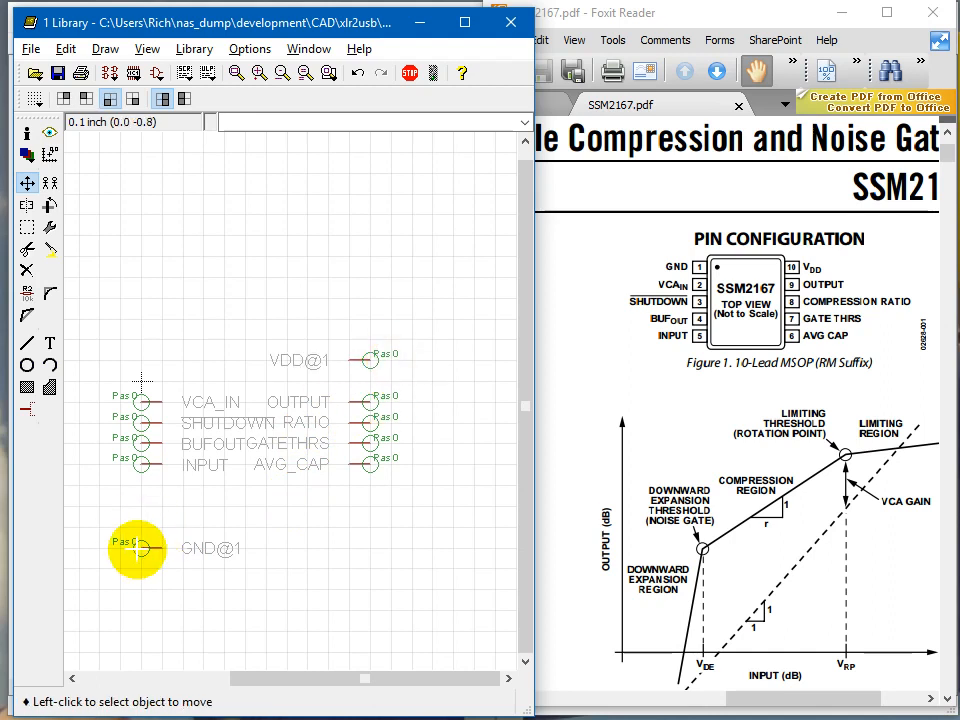
click(140, 548)
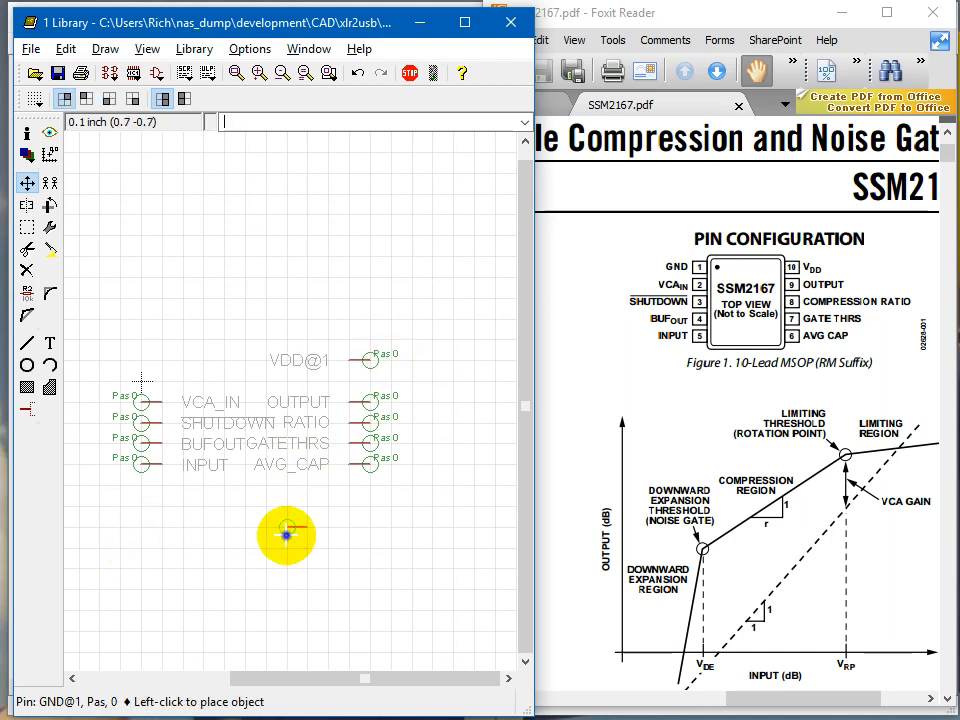
click(368, 524)
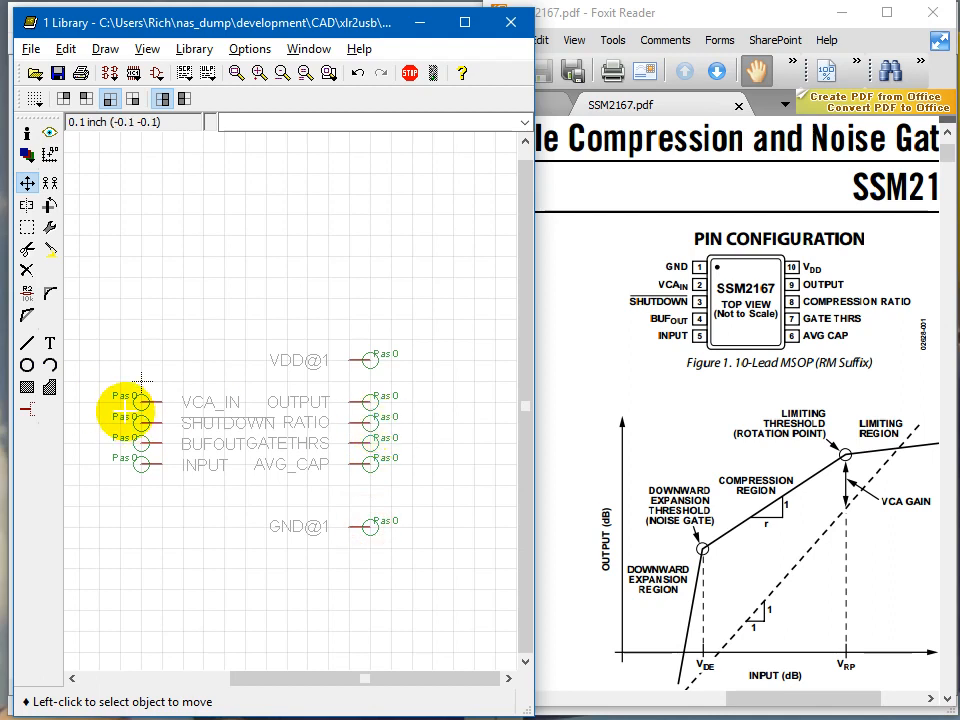
Step: Rearrange the input-side pins: VCA_IN to (1.1 -0.5) rotated 180 degrees, INPUT to (0 0), and !SHUTDOWN to (0 -0.5)
click(140, 402)
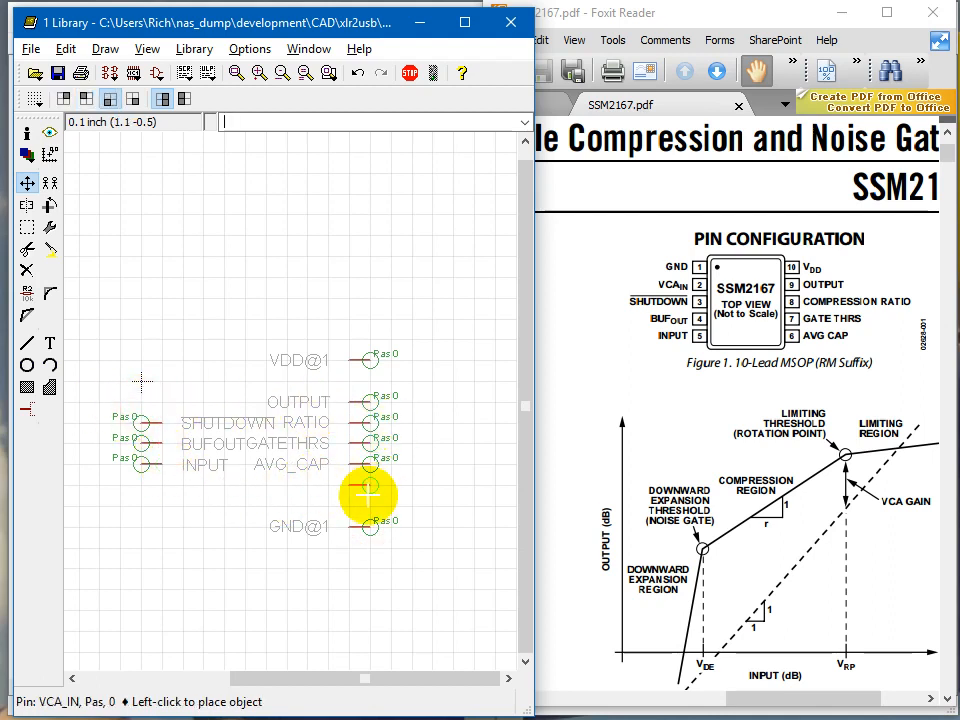
click(378, 488)
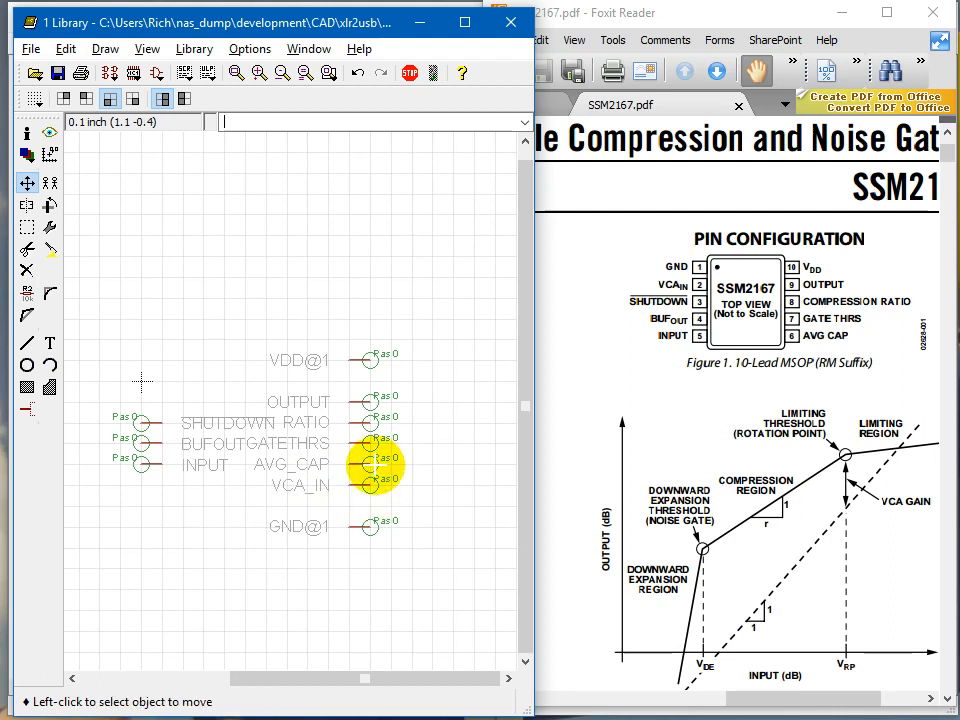
click(143, 462)
click(141, 381)
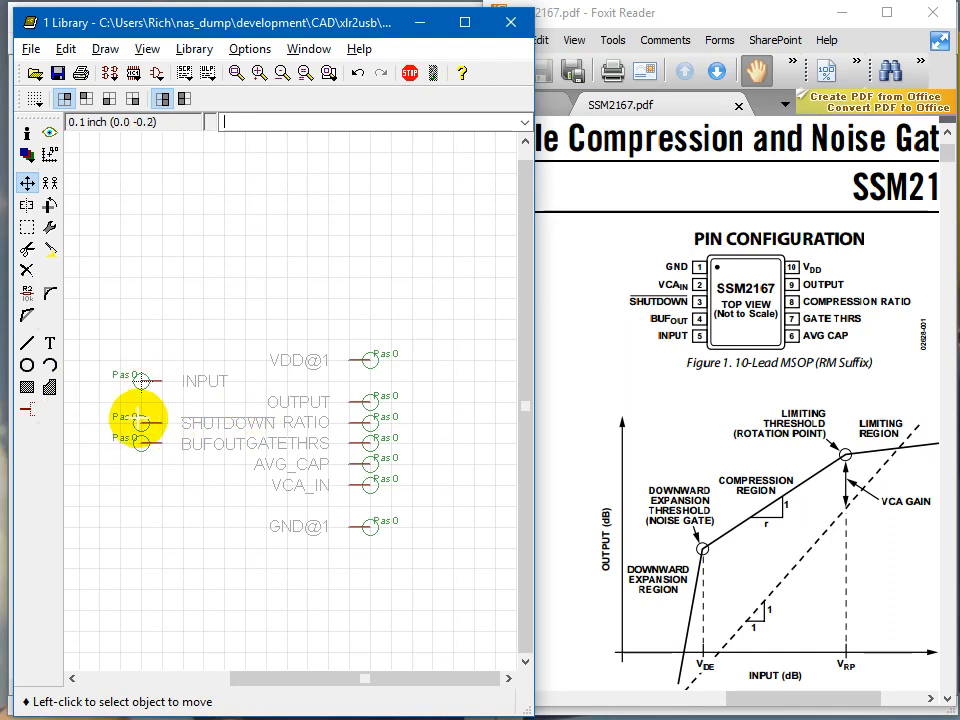
click(141, 422)
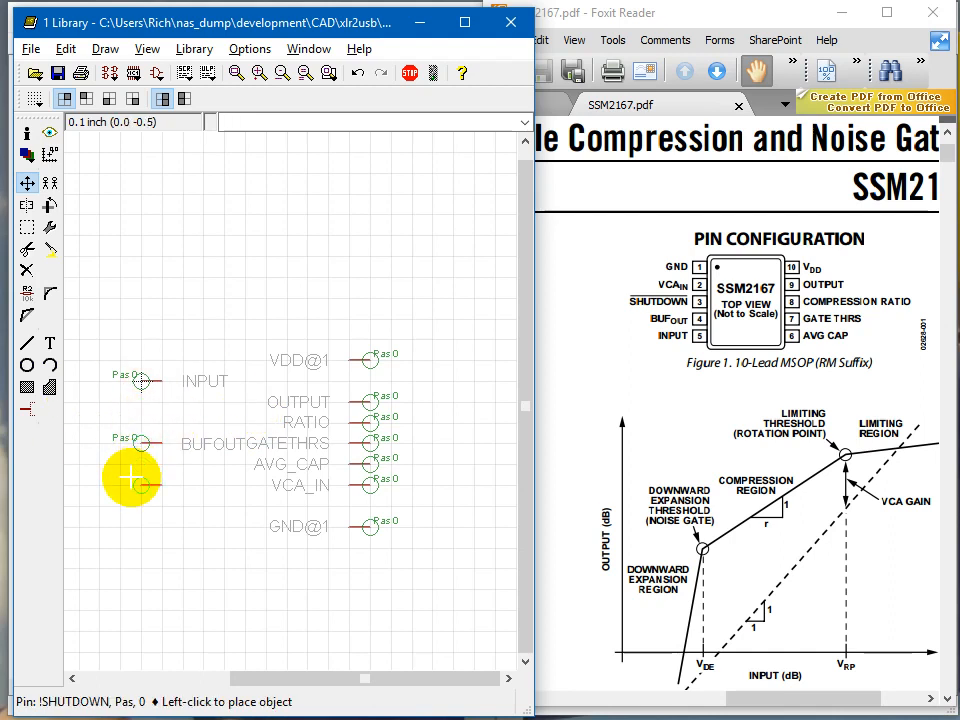
click(133, 482)
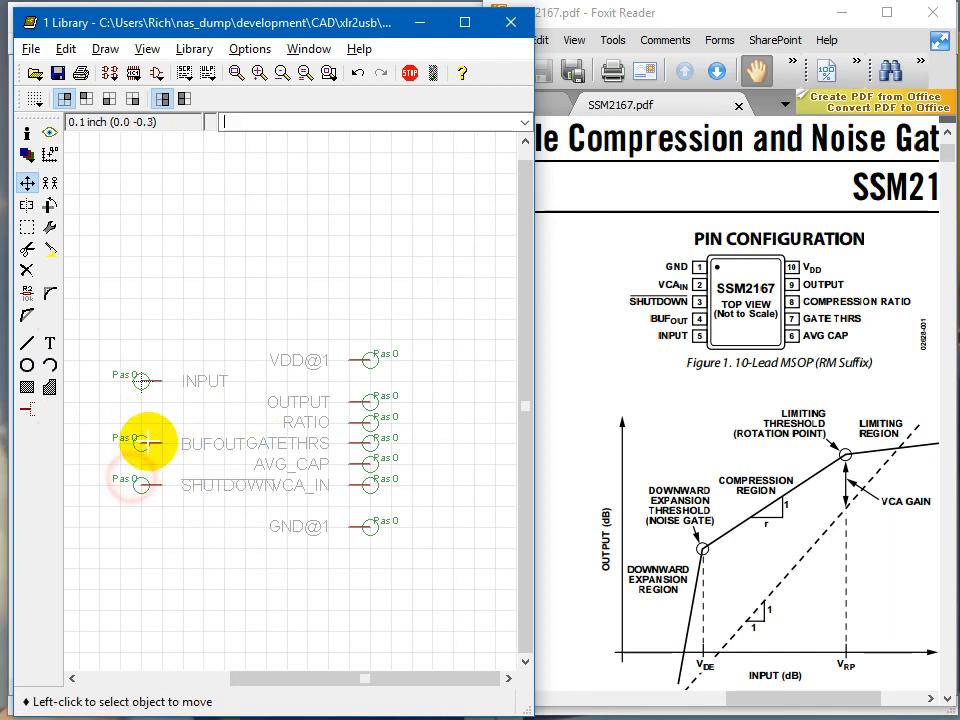
Step: Shift pins VDD@1, OUTPUT, RATIO, GATETHRS, AVG_CAP and VCA_IN outward 0.2 inch to X 1.3 inch
click(377, 364)
click(418, 367)
click(372, 401)
click(417, 402)
click(372, 422)
click(413, 422)
click(380, 442)
click(413, 443)
click(374, 464)
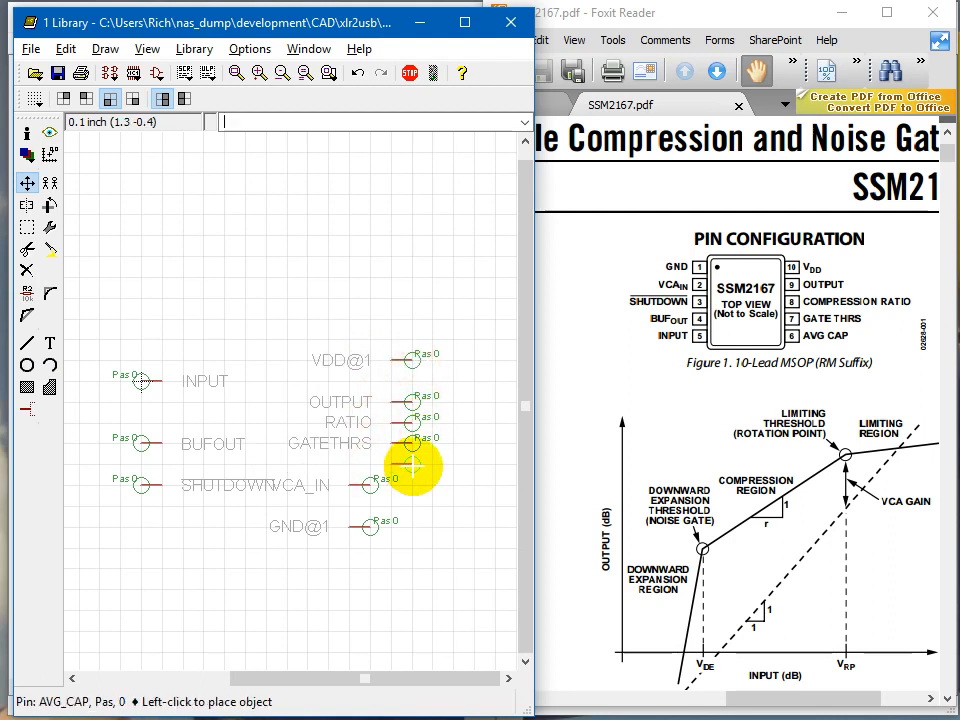
click(413, 464)
click(372, 485)
click(413, 485)
Step: Examine the typical application circuit and functional block diagram in the SSM2167 datasheet for how the pins are grouped
click(653, 449)
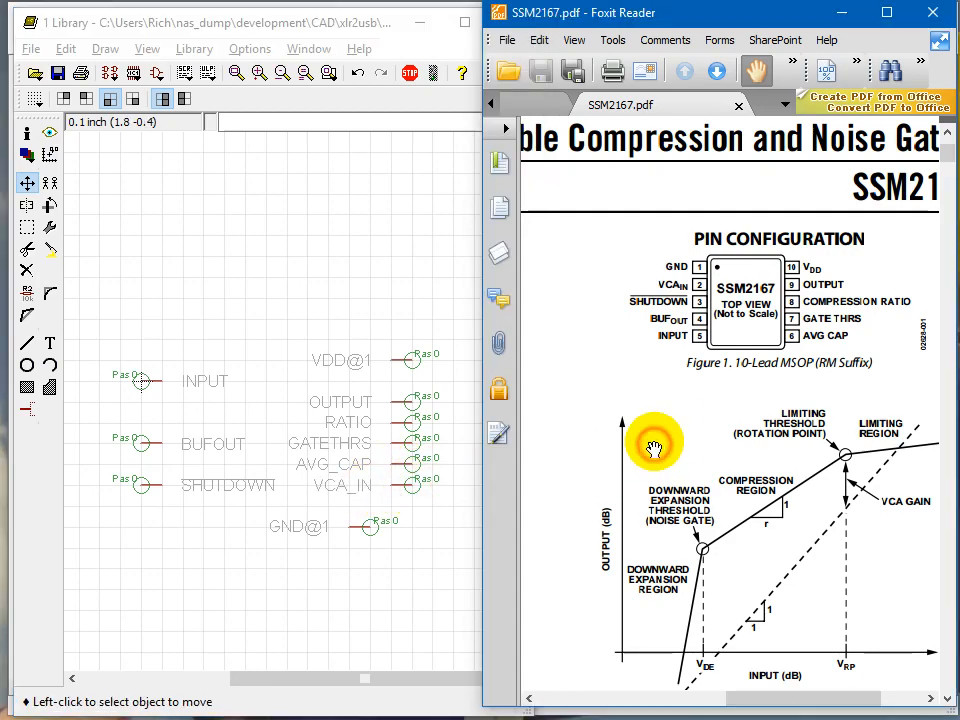
scroll(674, 428, down, 15)
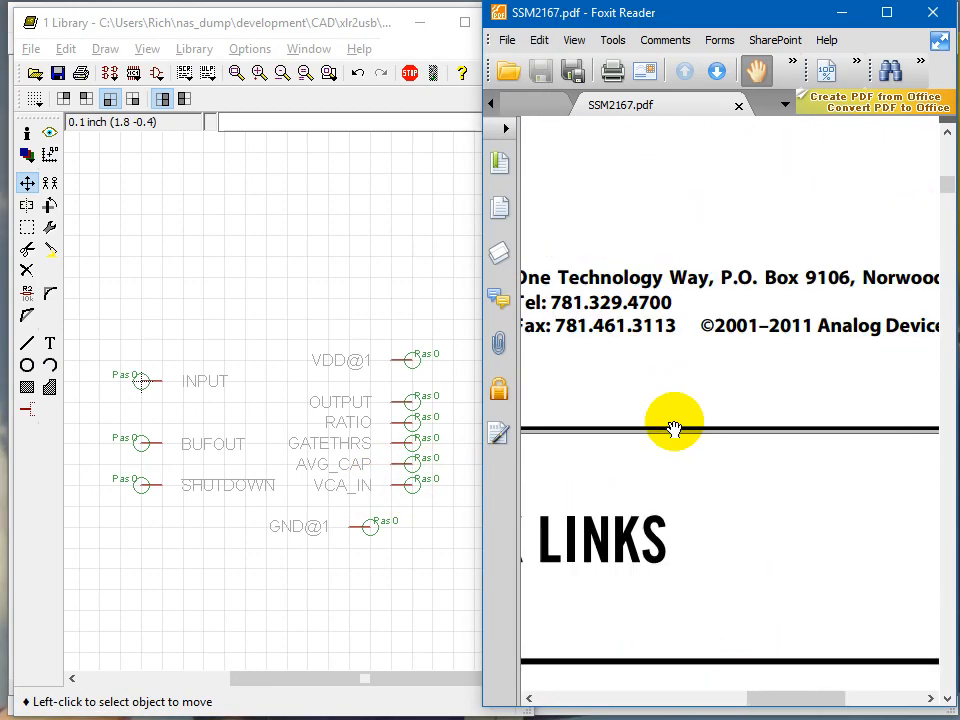
scroll(674, 428, down, 15)
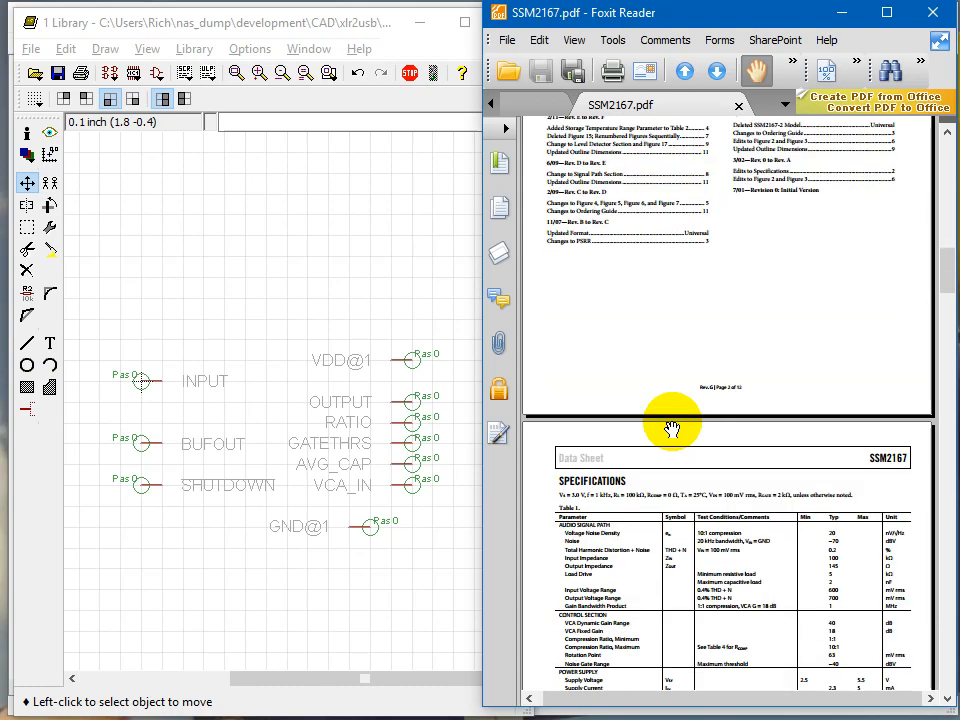
scroll(672, 428, down, 20)
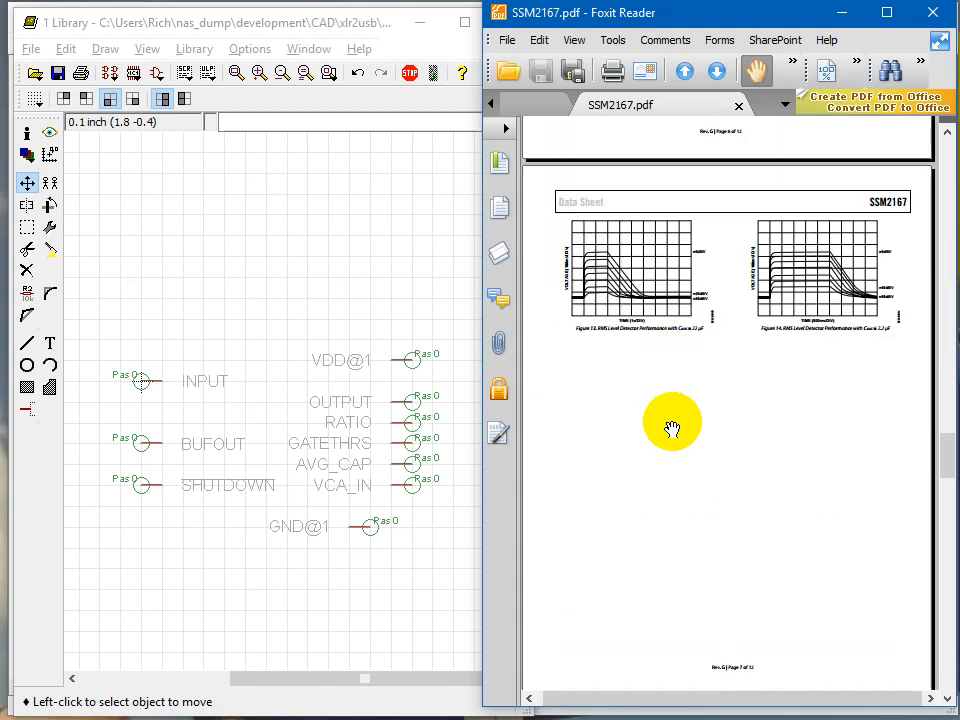
scroll(672, 428, down, 5)
ctrl+scroll(632, 377, up, 2)
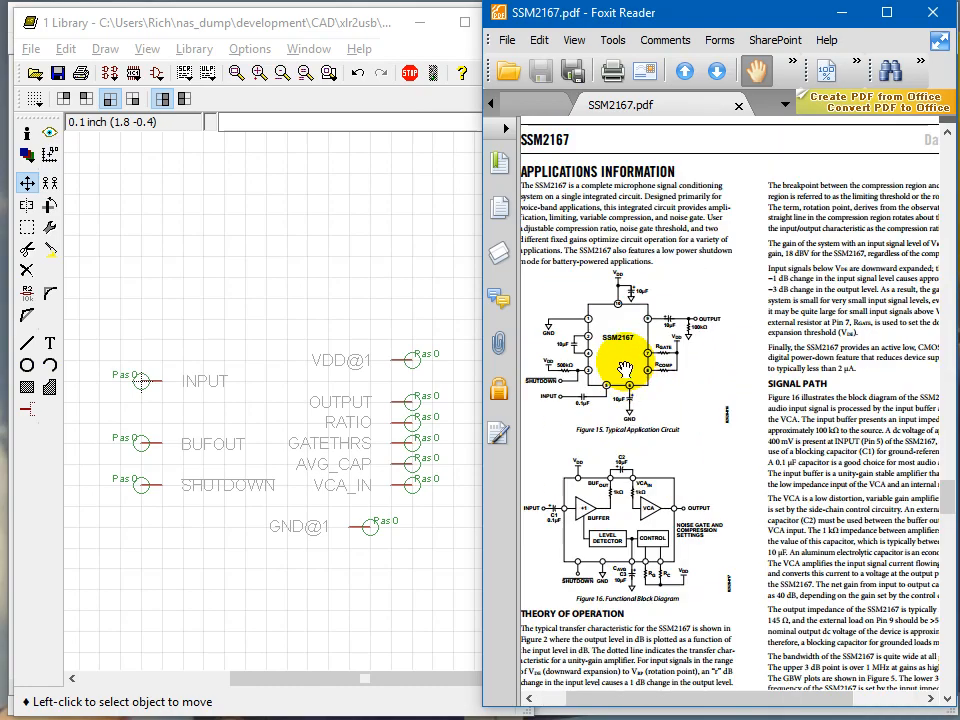
ctrl+scroll(625, 370, up, 2)
drag(681, 697, 638, 695)
scroll(713, 499, down, 2)
scroll(713, 499, up, 1)
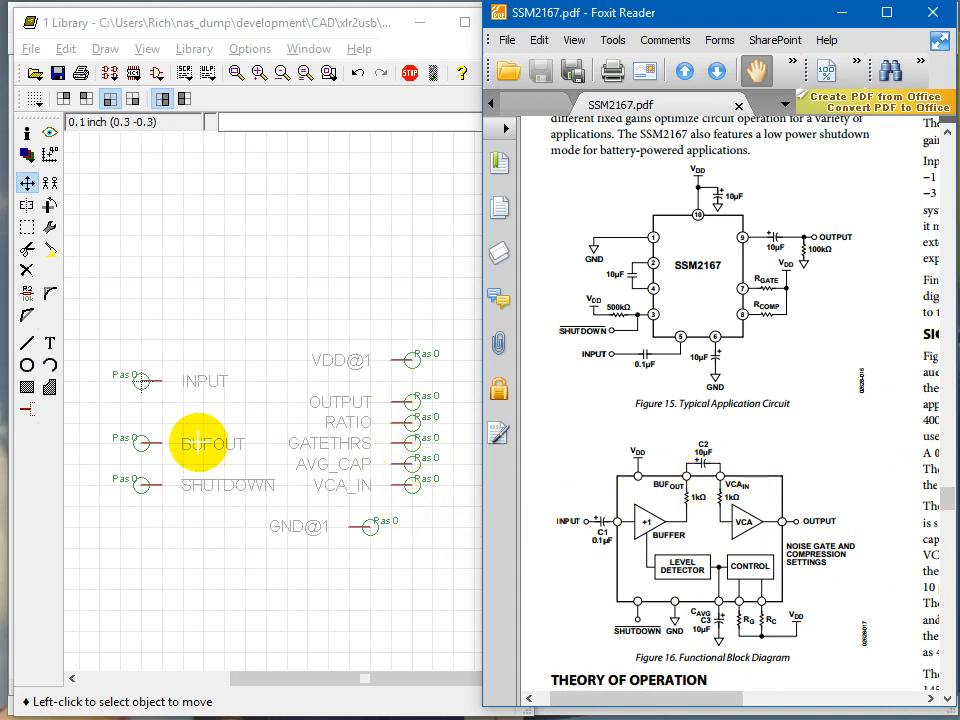
Step: Swap BUFOUT and AVG_CAP between the columns, placing BUFOUT at (1.3 -0.6) and AVG_CAP at (0 -0.3), each rotated to face inward
click(139, 441)
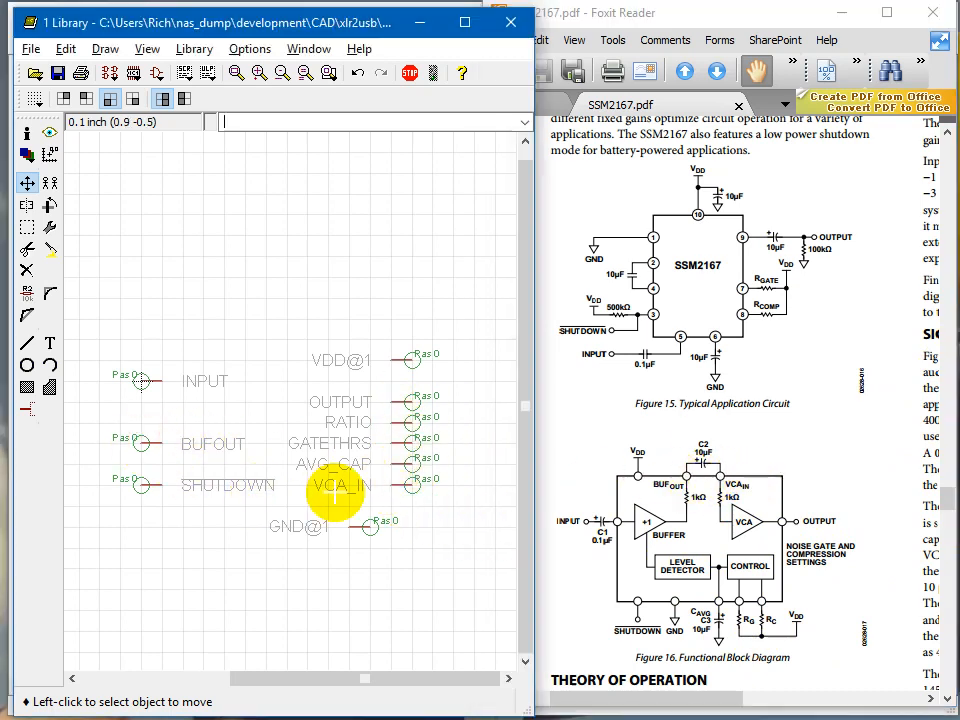
click(148, 444)
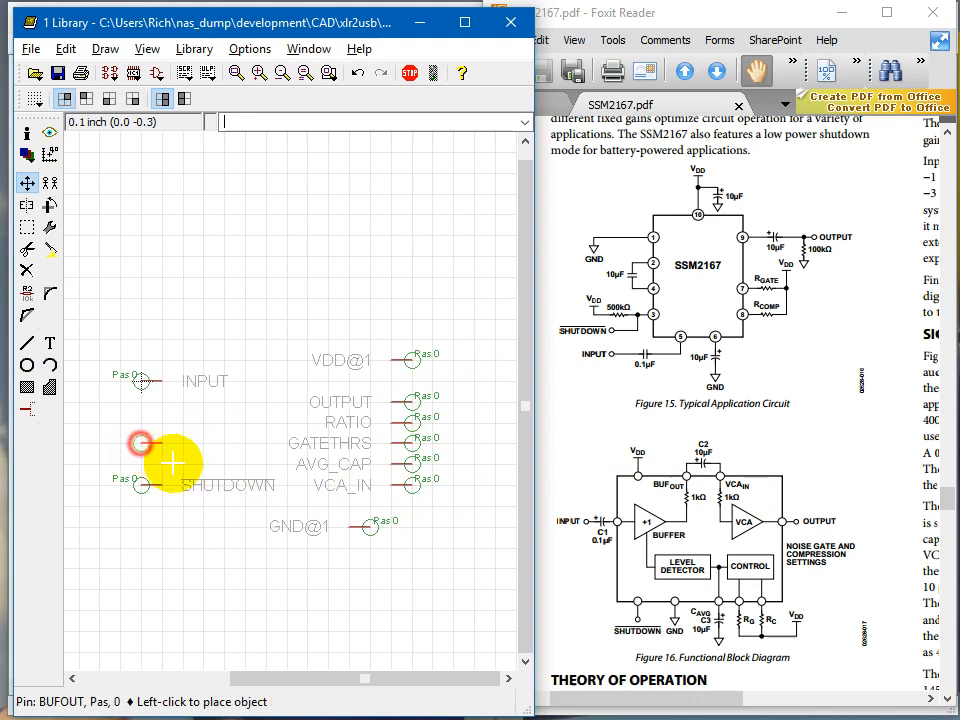
click(410, 505)
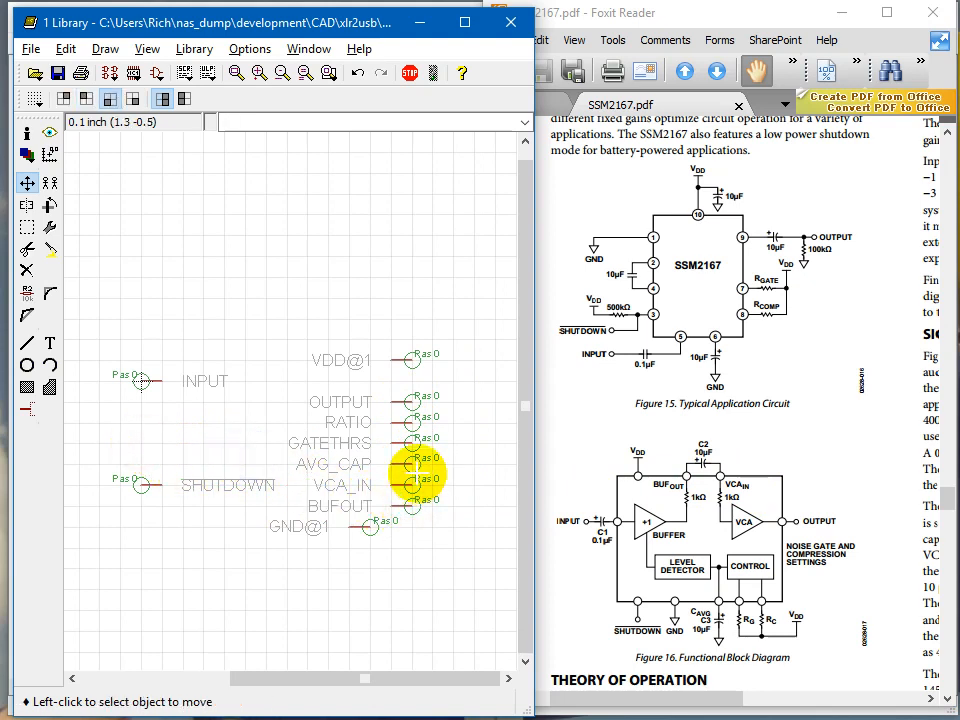
click(413, 463)
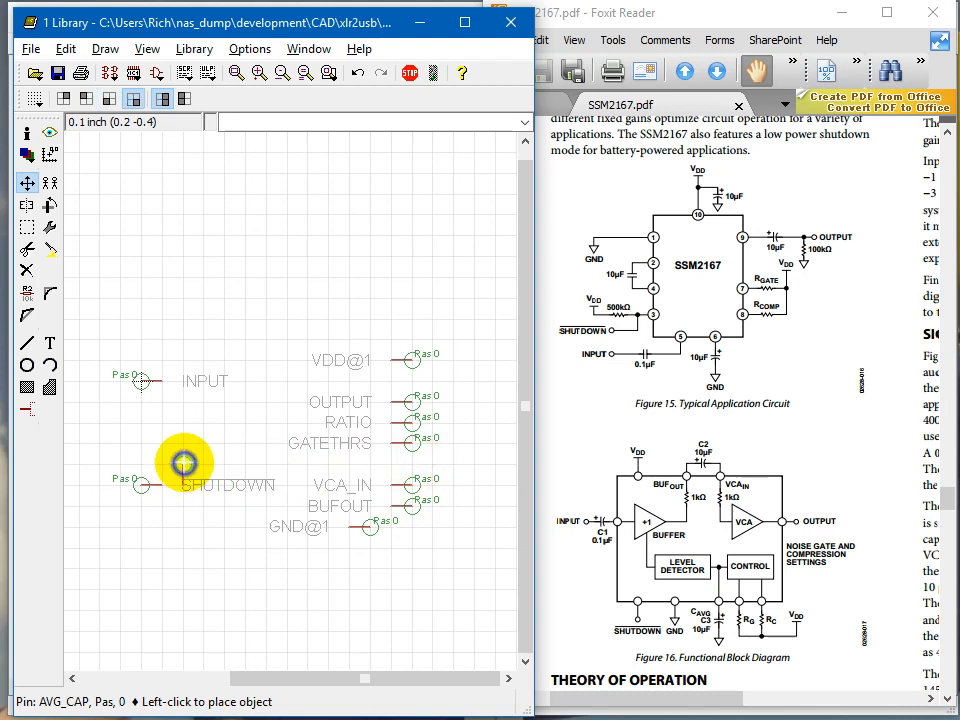
click(136, 448)
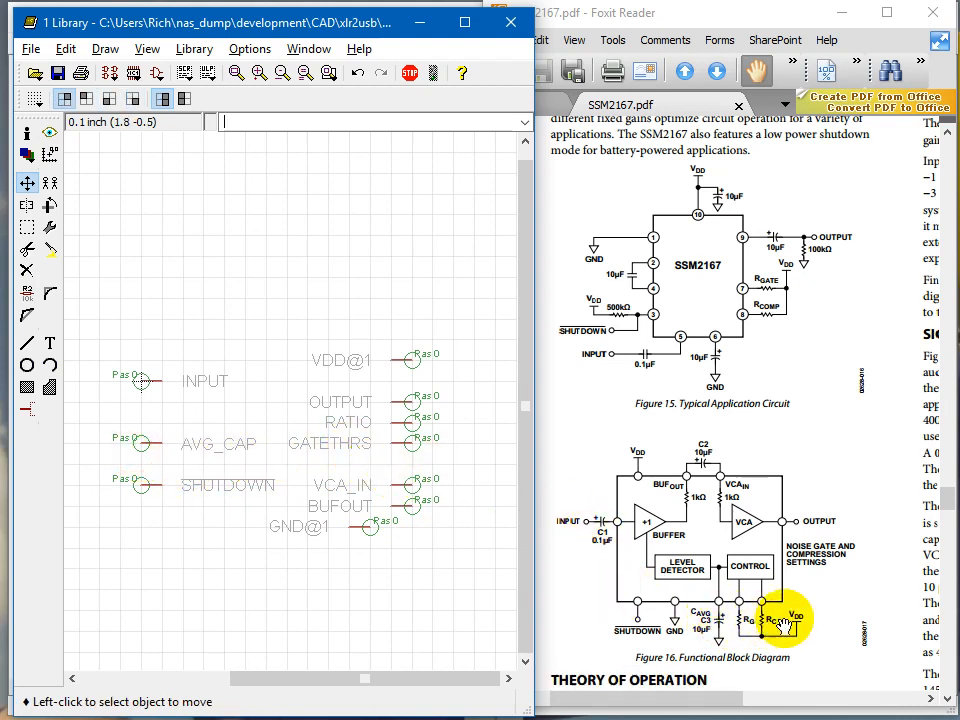
Step: Move RATIO to (0 -0.2) and GATETHRS to (0 -0.1) above AVG_CAP, rotated to face inward
click(416, 424)
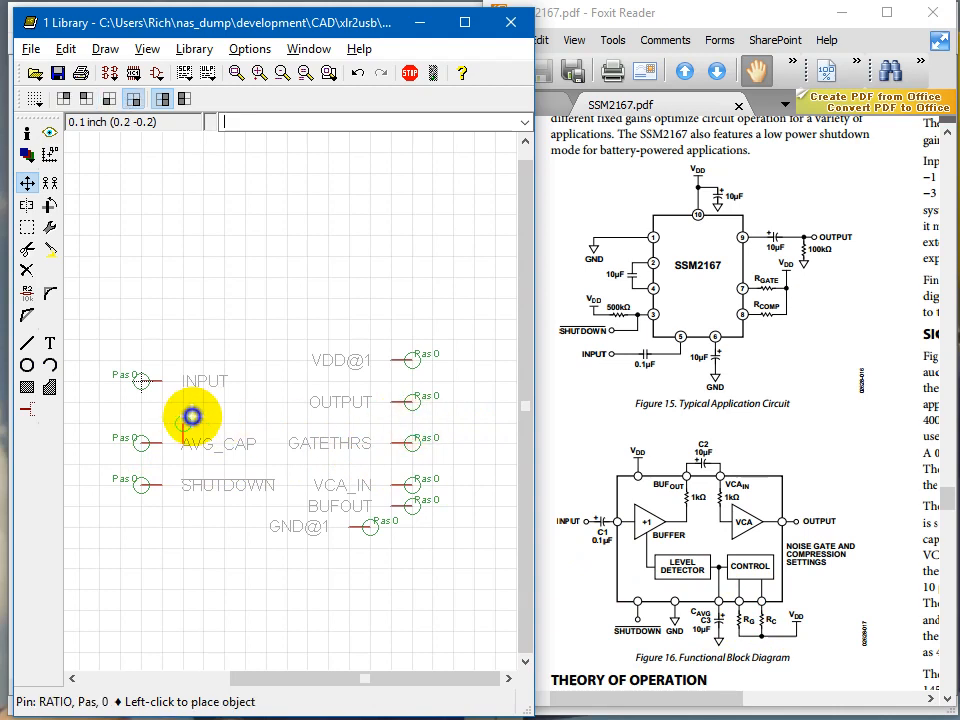
click(141, 420)
click(414, 444)
click(141, 404)
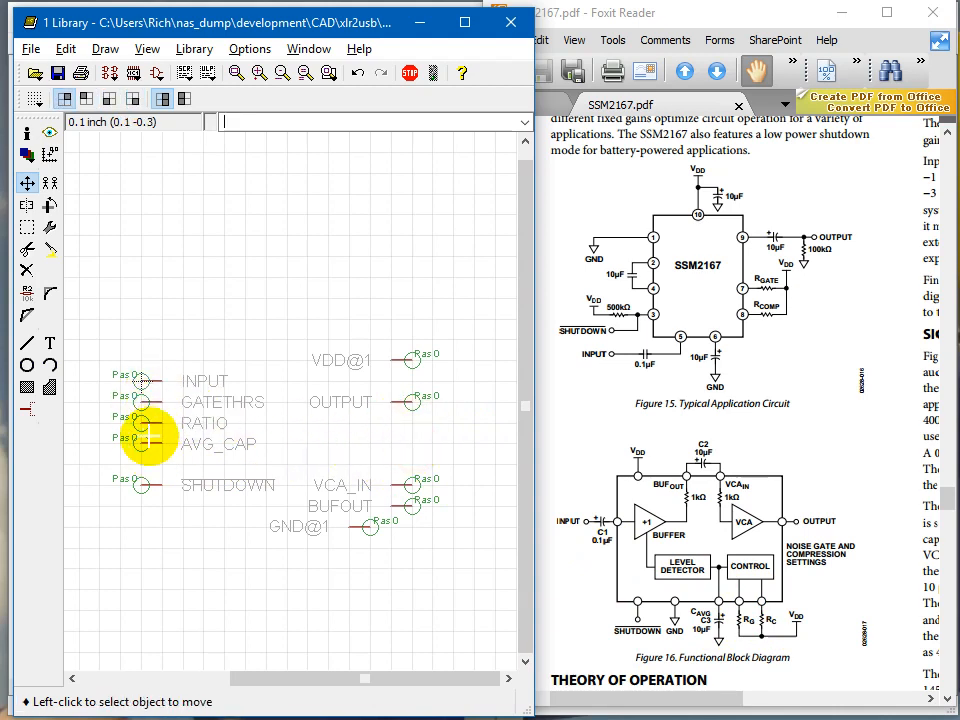
Step: Shift AVG_CAP, RATIO, GATETHRS and !SHUTDOWN each down 0.1 inch in the INPUT column
click(142, 444)
click(143, 464)
click(141, 423)
click(141, 443)
click(141, 402)
click(141, 423)
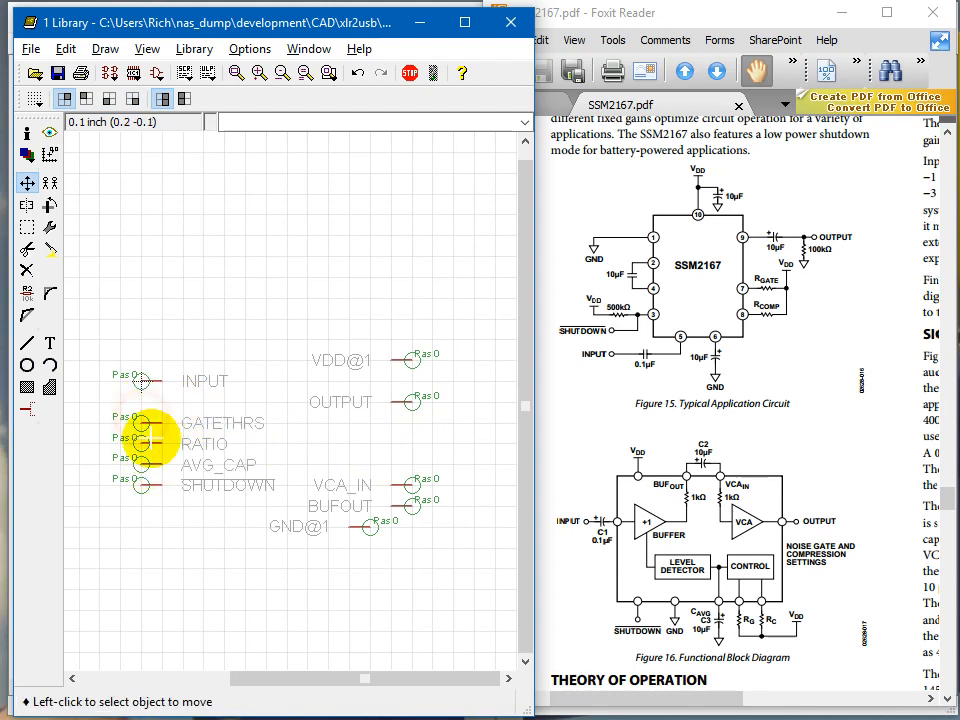
click(141, 485)
click(143, 504)
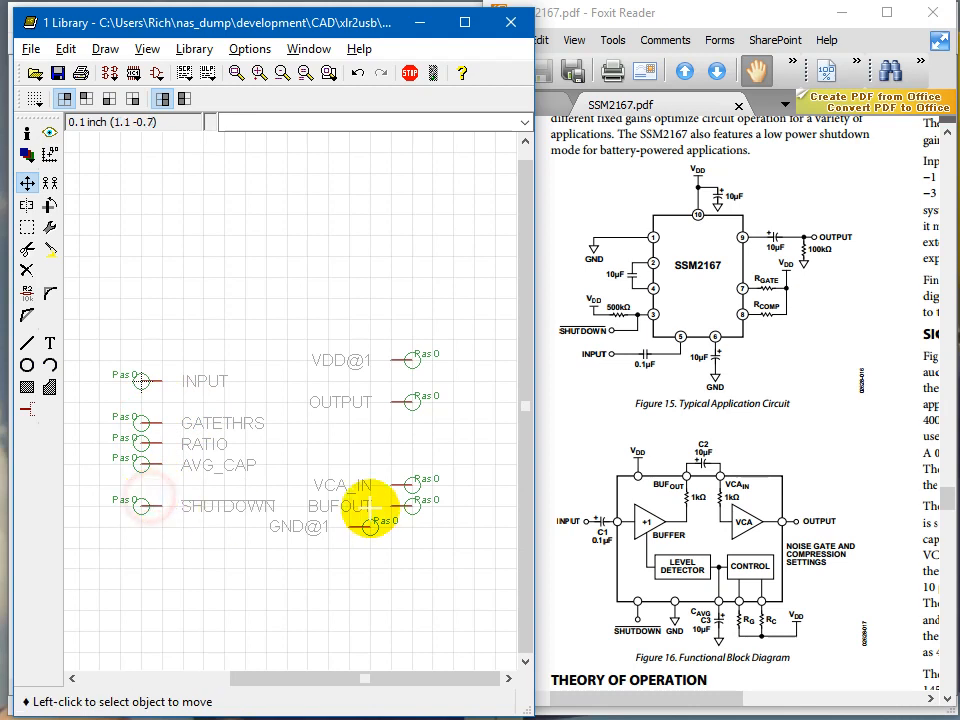
Step: Space out the output-side pins by moving VCA_IN to (1.3 -0.3) and BUFOUT to (1.3 -0.6)
click(410, 486)
click(412, 447)
click(412, 506)
click(412, 485)
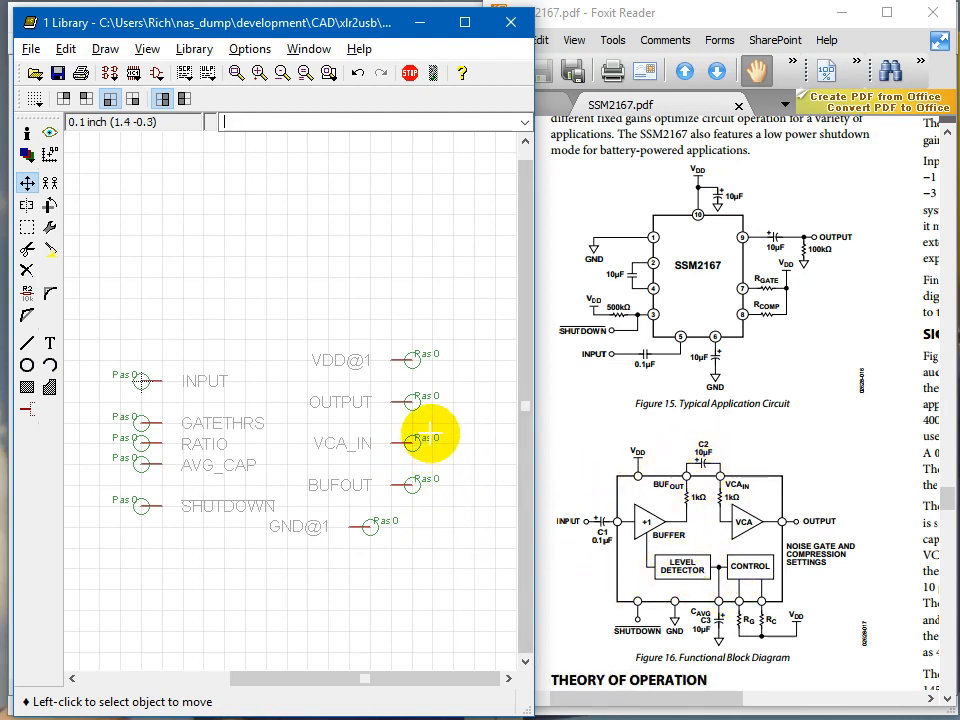
click(419, 490)
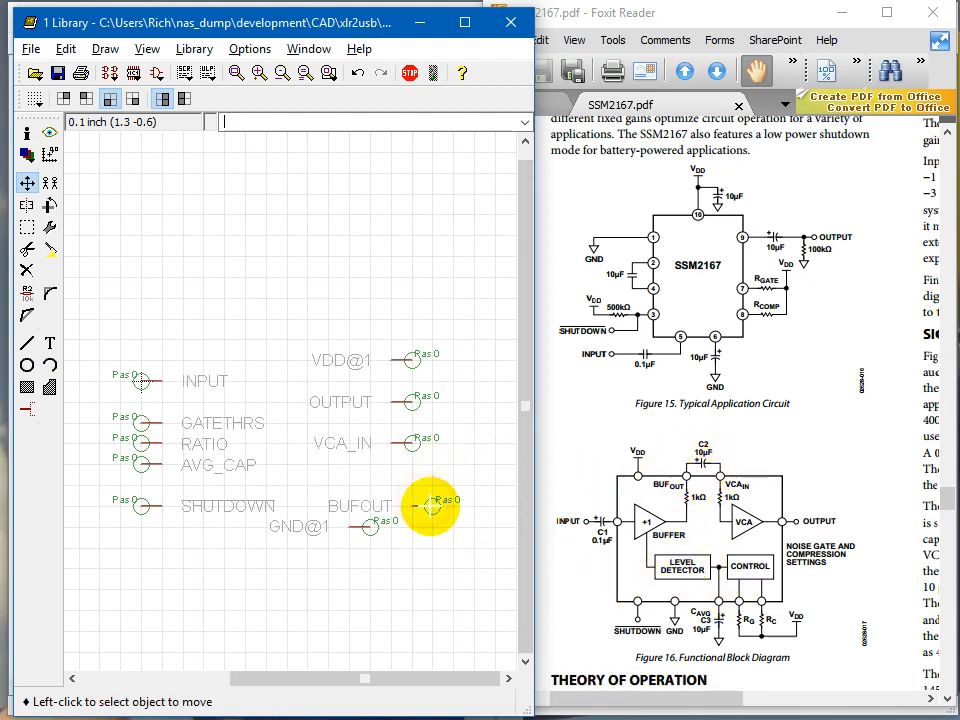
click(411, 506)
Step: Try placing GND@1 upright at about (0.7 -1.0), between and below the two pin columns
click(370, 526)
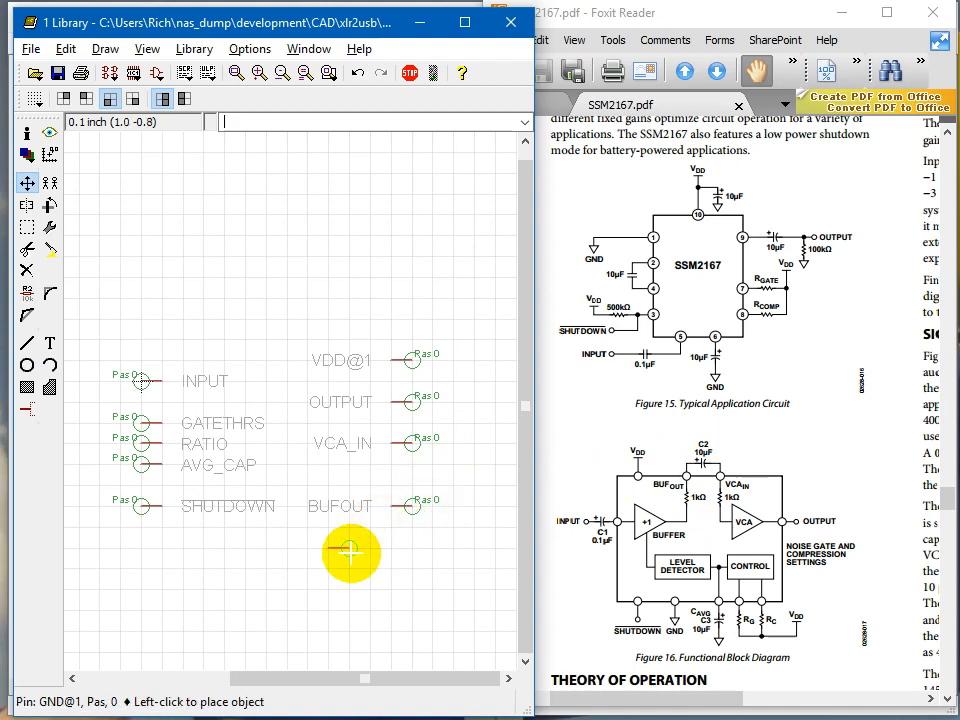
key(r)
click(282, 585)
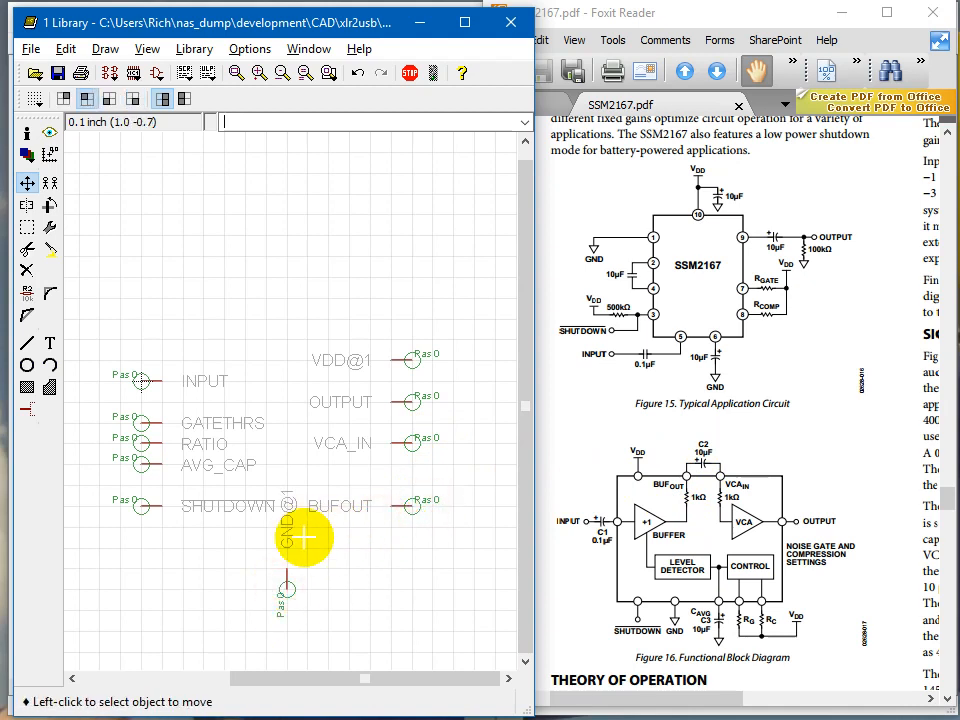
right_click(296, 597)
click(334, 553)
Step: Place GND@1 at (1.3 -0.9) rotated 180 degrees and move BUFOUT down to (1.3 -0.7)
click(288, 583)
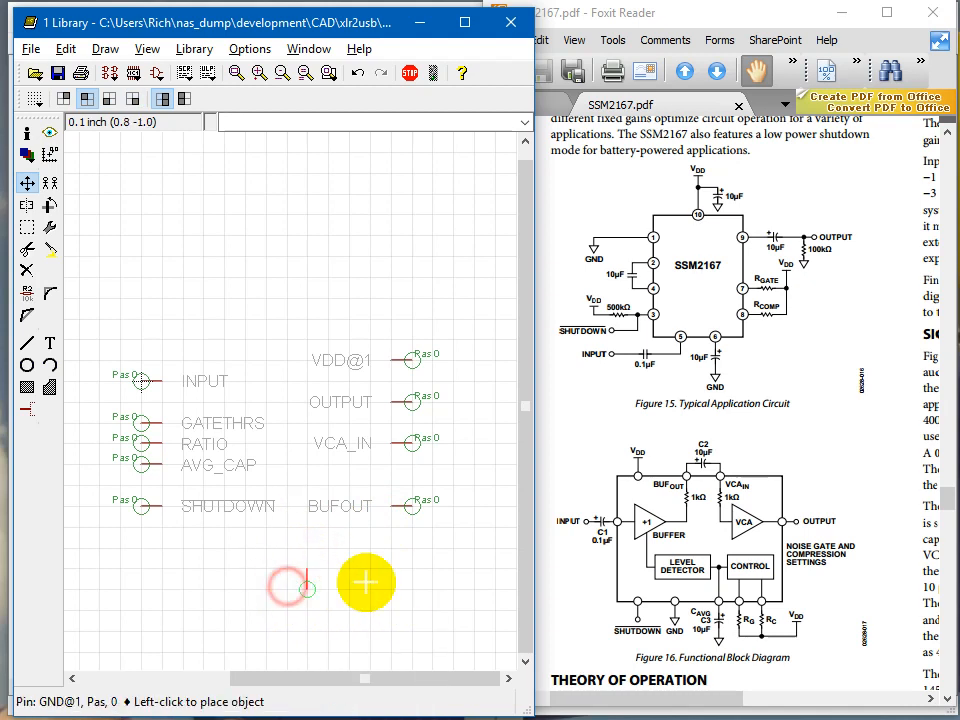
click(410, 567)
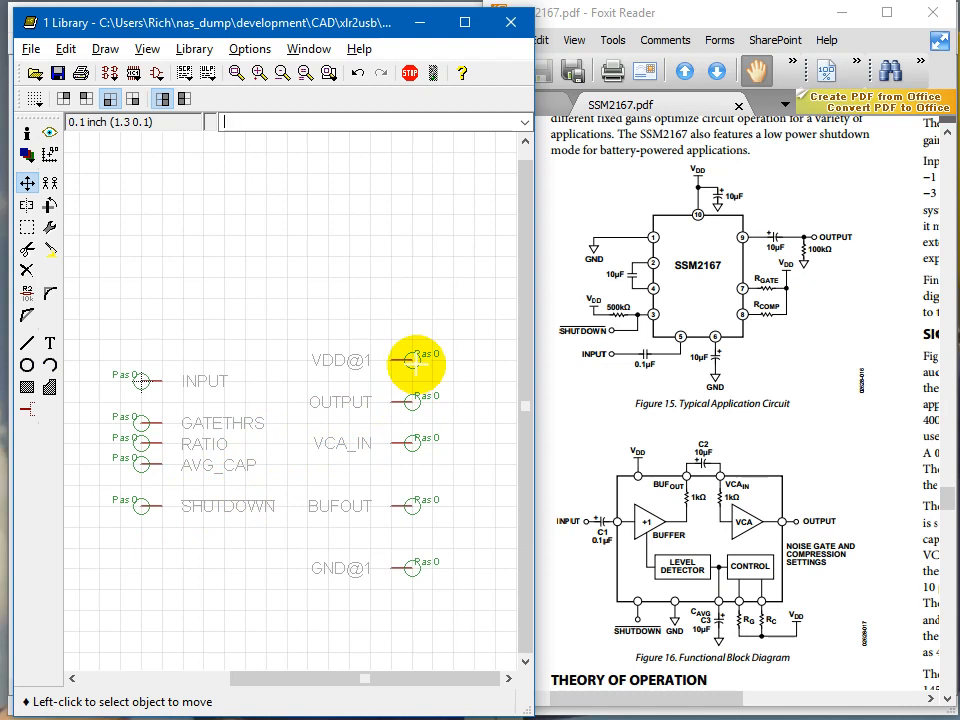
click(413, 506)
click(413, 524)
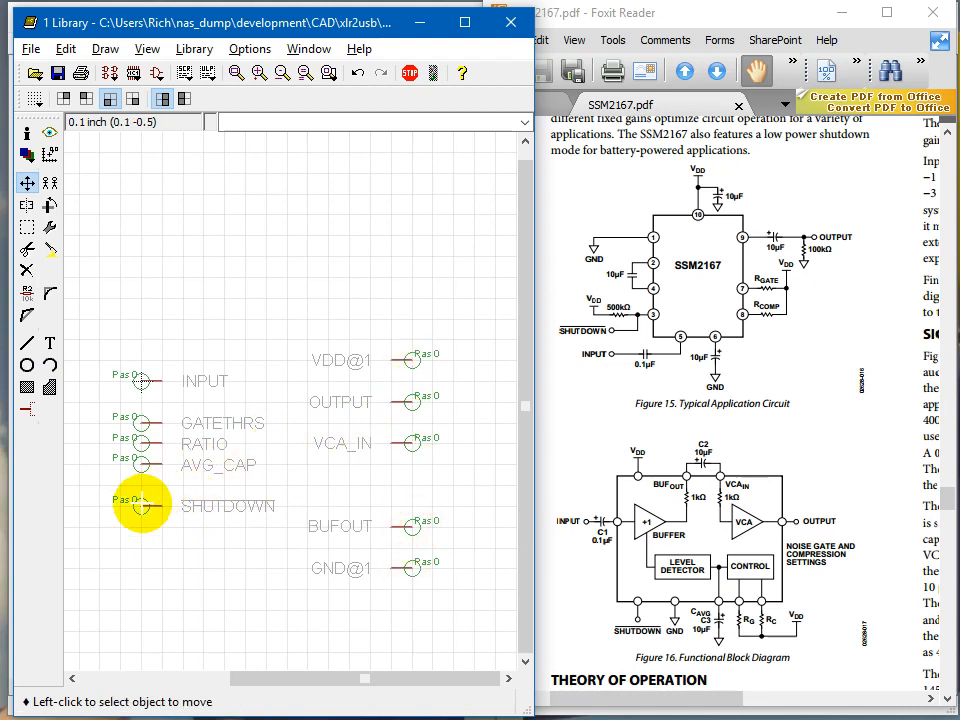
Step: Move !SHUTDOWN up to (0 -0.1), directly between INPUT and GATETHRS
click(140, 506)
click(139, 401)
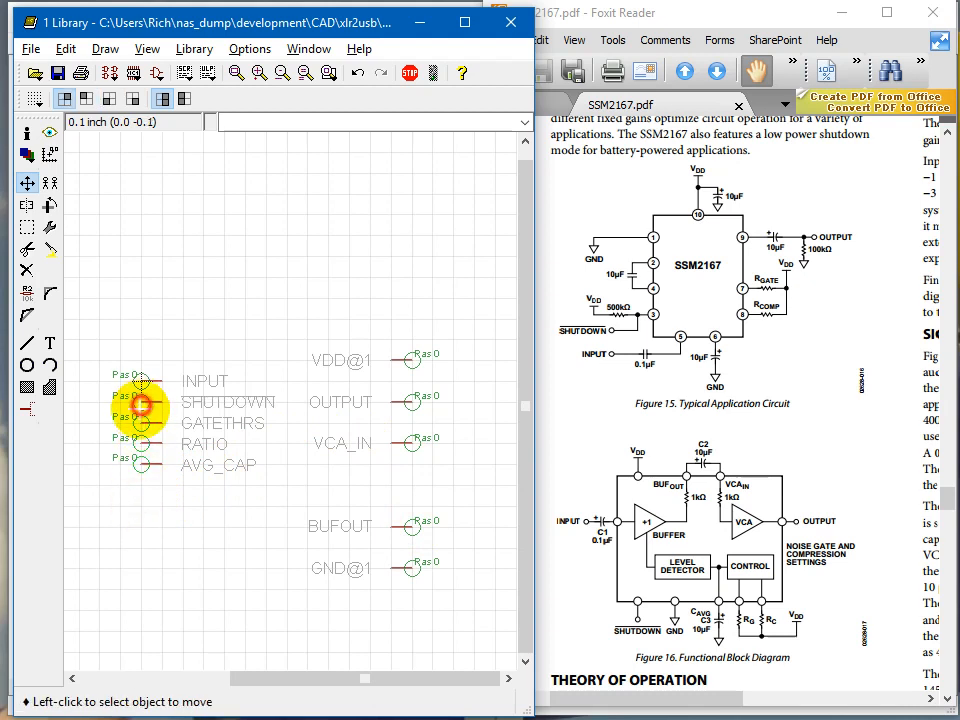
Step: Shift the lower input-side pins down, placing AVG_CAP at (0 -0.6), RATIO at (0 -0.5) and GATETHRS at (0 -0.4)
click(141, 465)
click(141, 507)
click(141, 444)
click(141, 485)
click(141, 428)
click(140, 465)
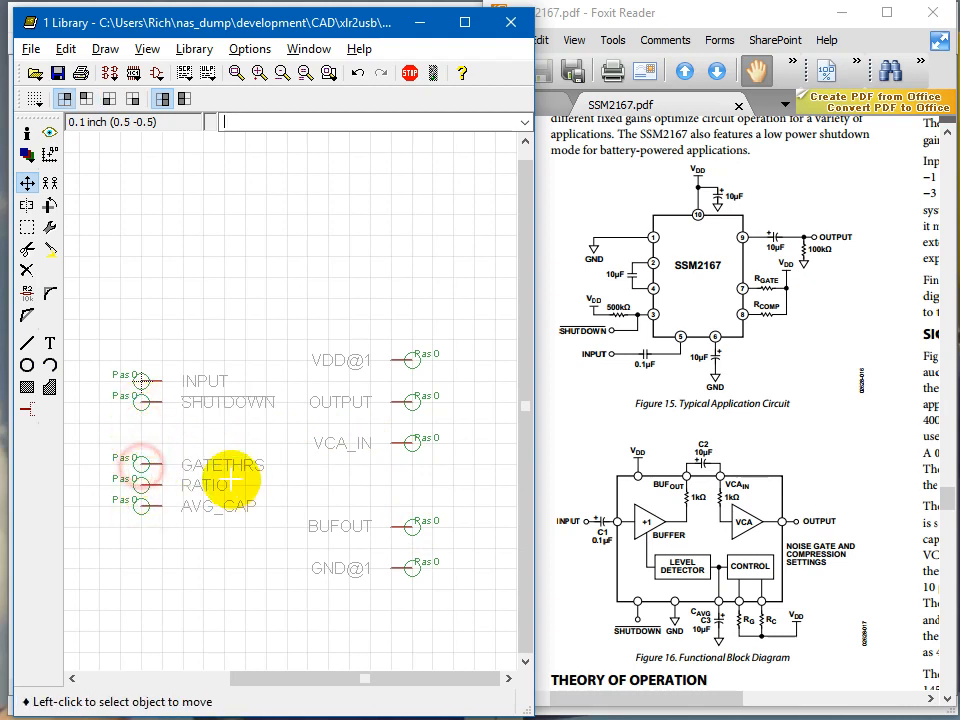
Step: Move !SHUTDOWN to the output-side column at (1.3 -0.8), rotated 180 degrees, and raise BUFOUT to (1.3 -0.6)
click(140, 402)
click(141, 422)
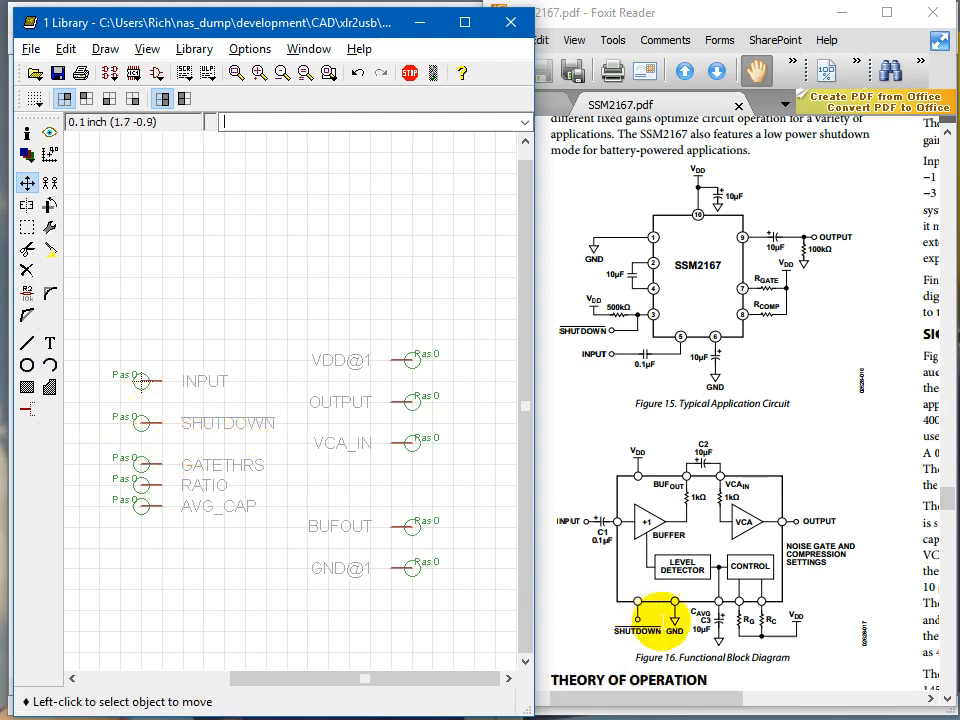
click(145, 427)
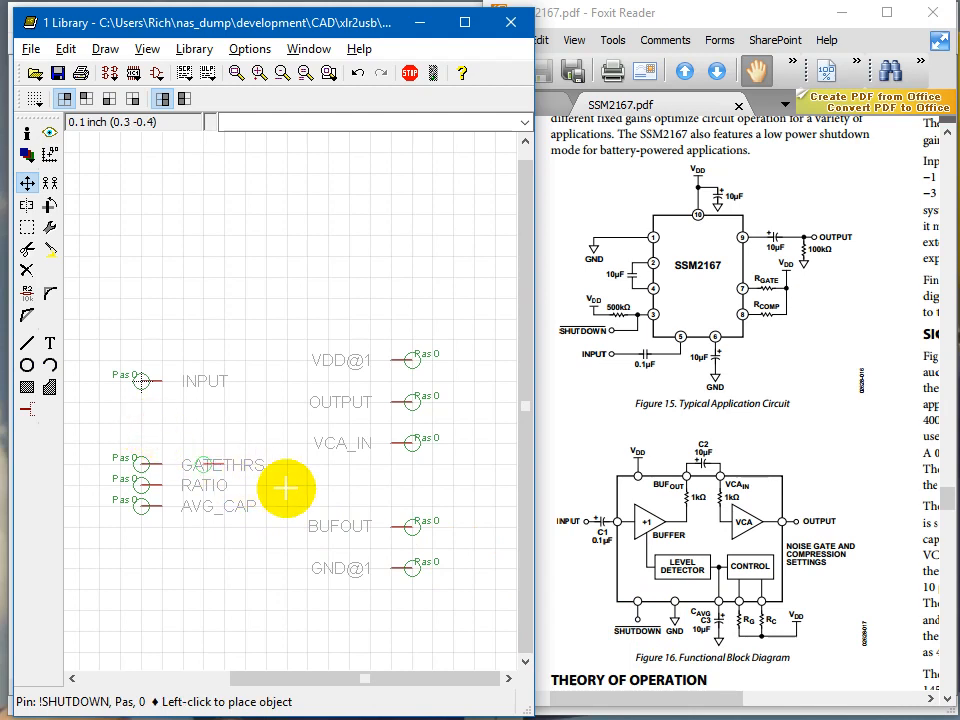
click(410, 547)
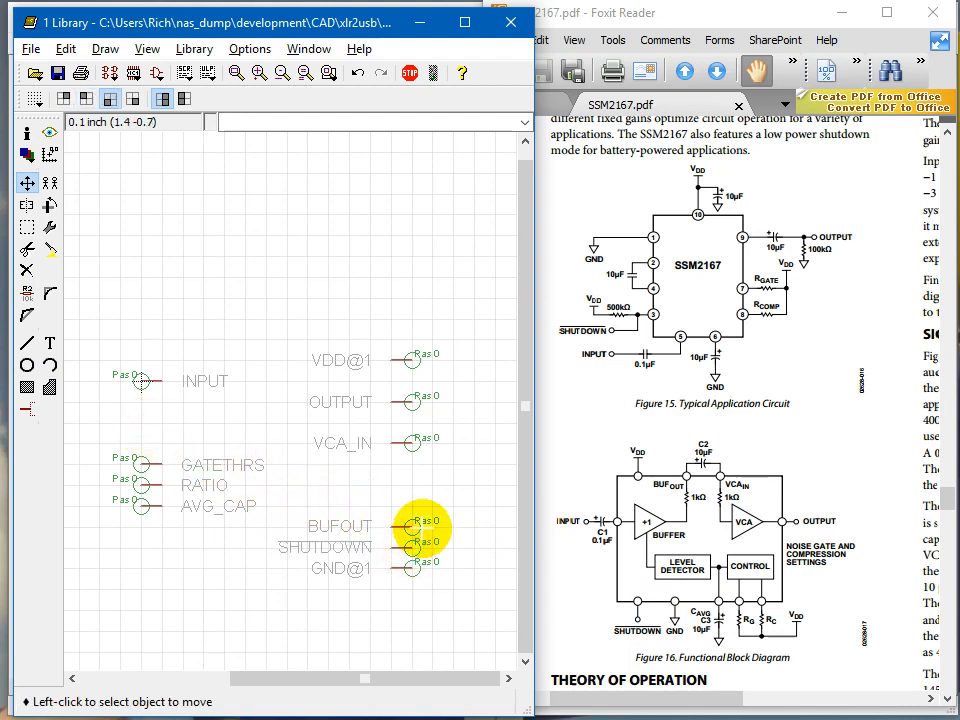
click(412, 521)
click(412, 506)
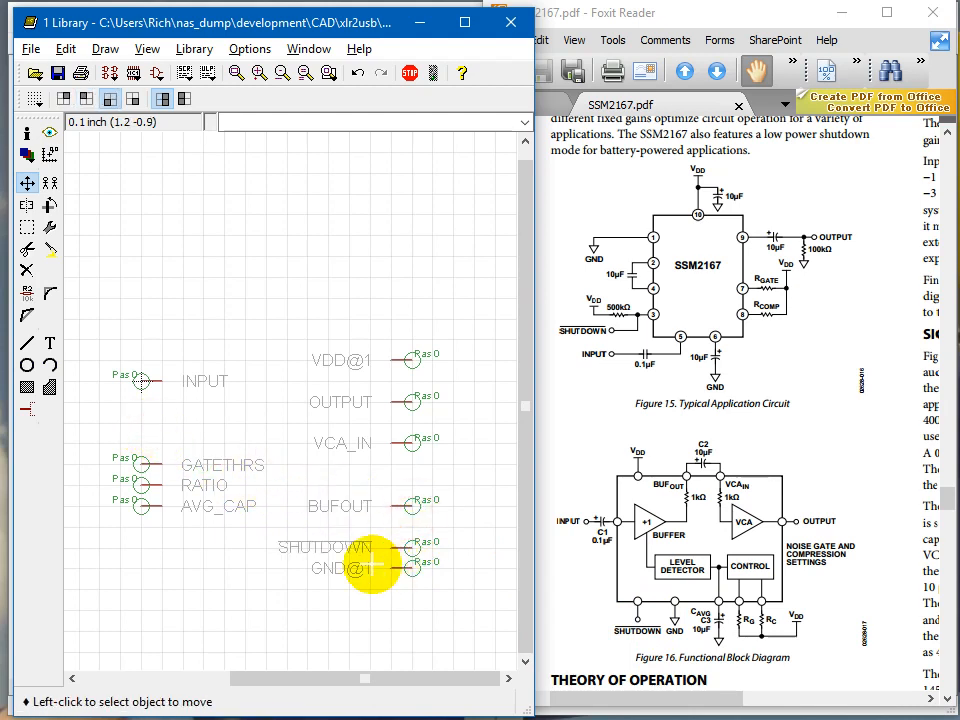
Step: Even out the input-side pin spacing by moving GATETHRS to (0 -0.3) and AVG_CAP to (0 -0.7)
click(142, 462)
click(141, 423)
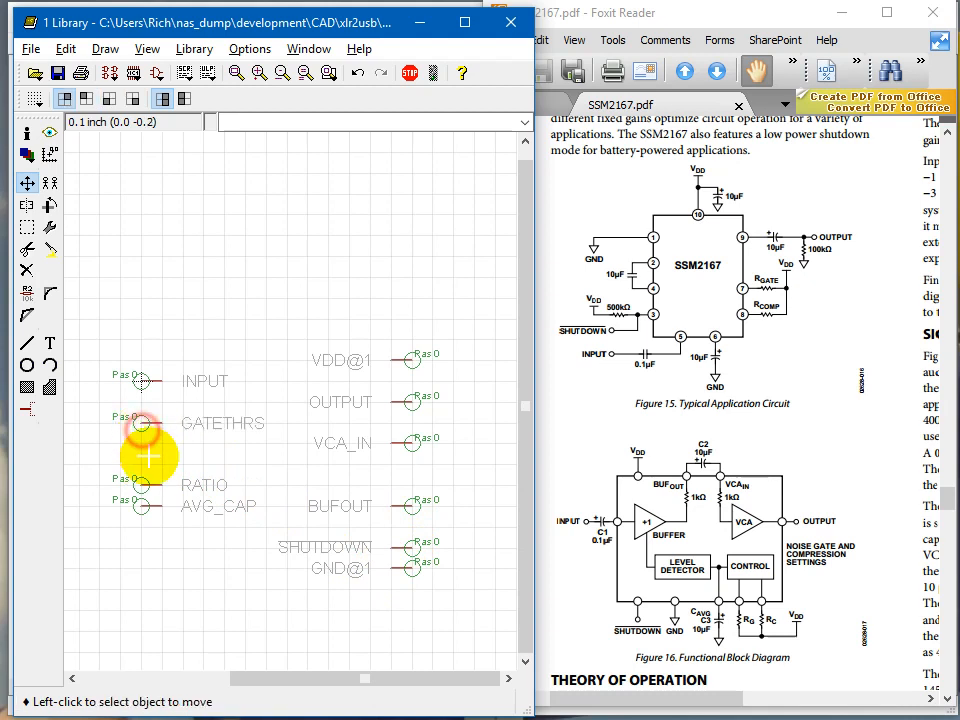
click(140, 426)
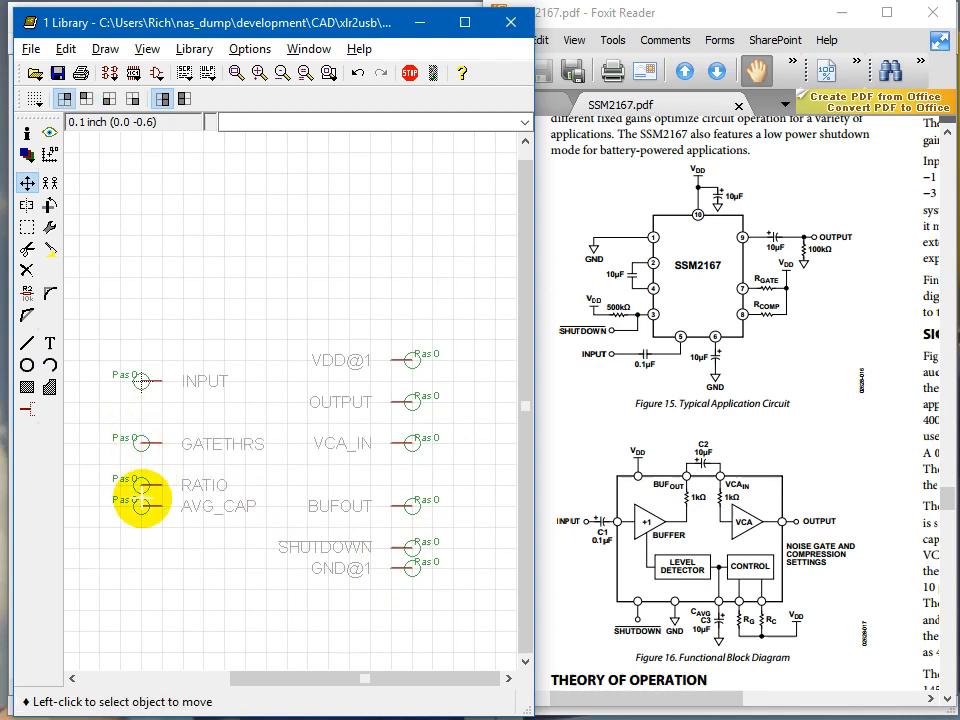
click(141, 499)
click(140, 525)
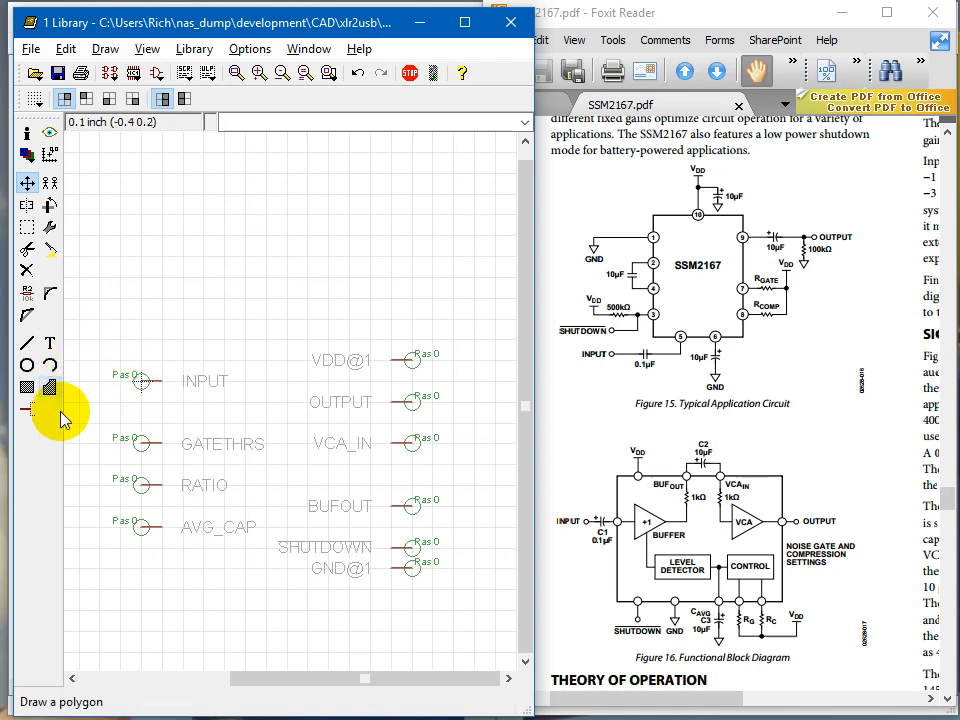
Step: Draw a closed rectangular wire outline on layer 94 Symbols between the pin columns, from (0.1 0.2) to (1.2 -1.0)
scroll(185, 425, down, 1)
scroll(243, 462, up, 2)
scroll(225, 542, down, 1)
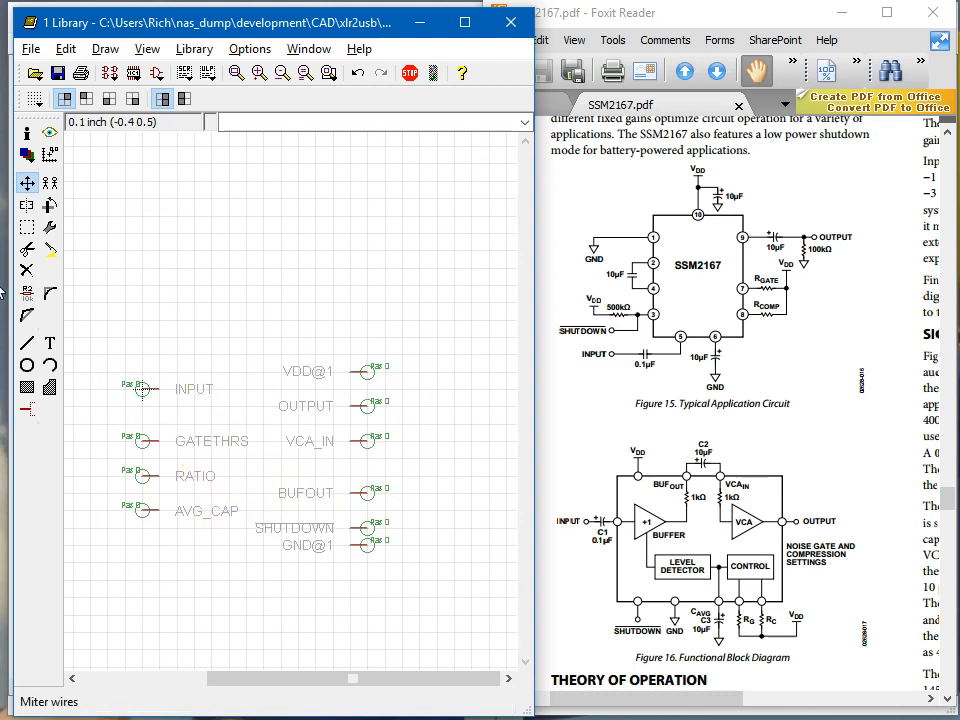
click(31, 344)
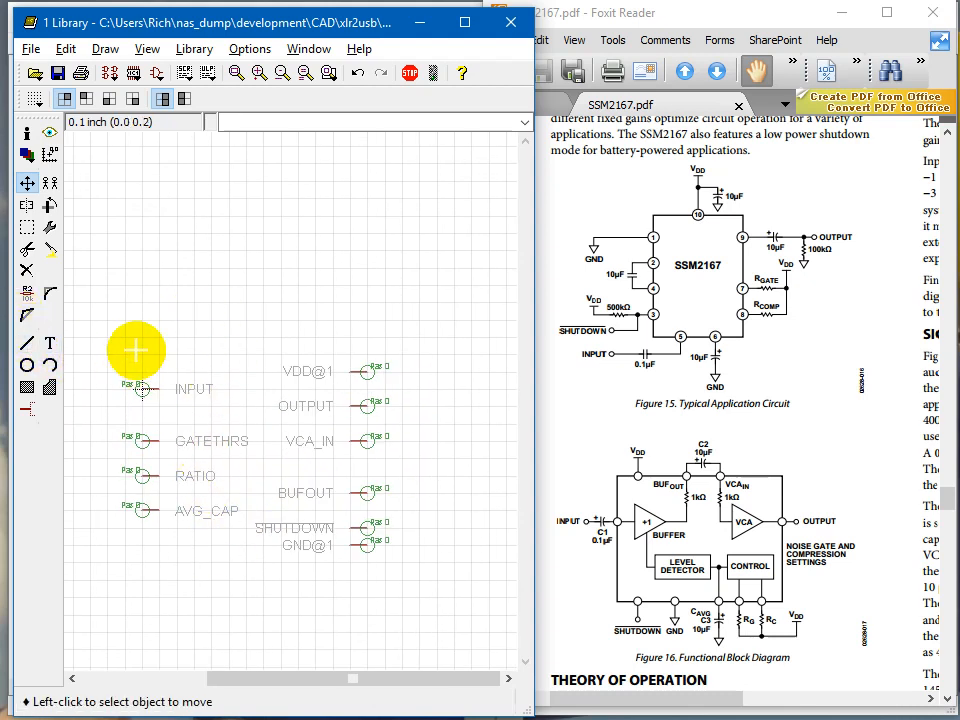
click(28, 343)
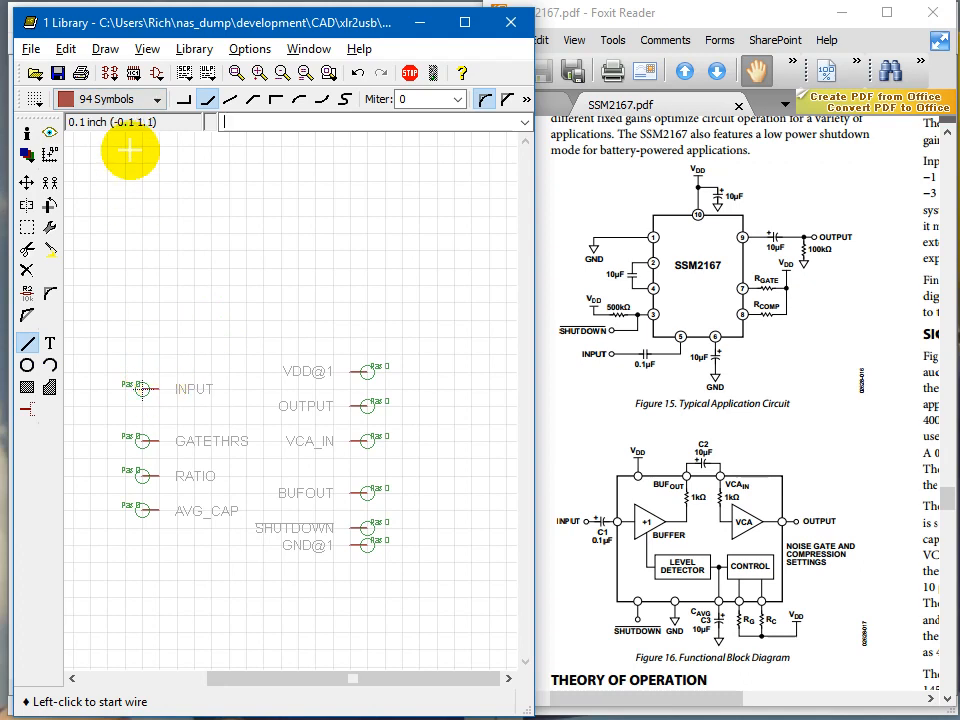
click(162, 354)
right_click(234, 384)
right_click(233, 383)
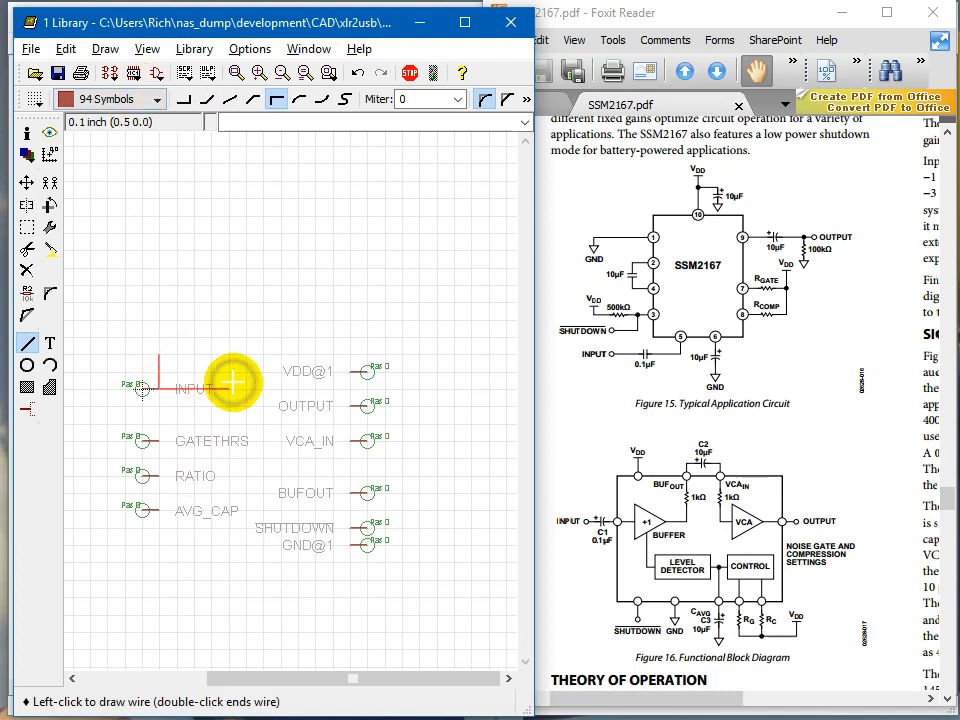
click(349, 561)
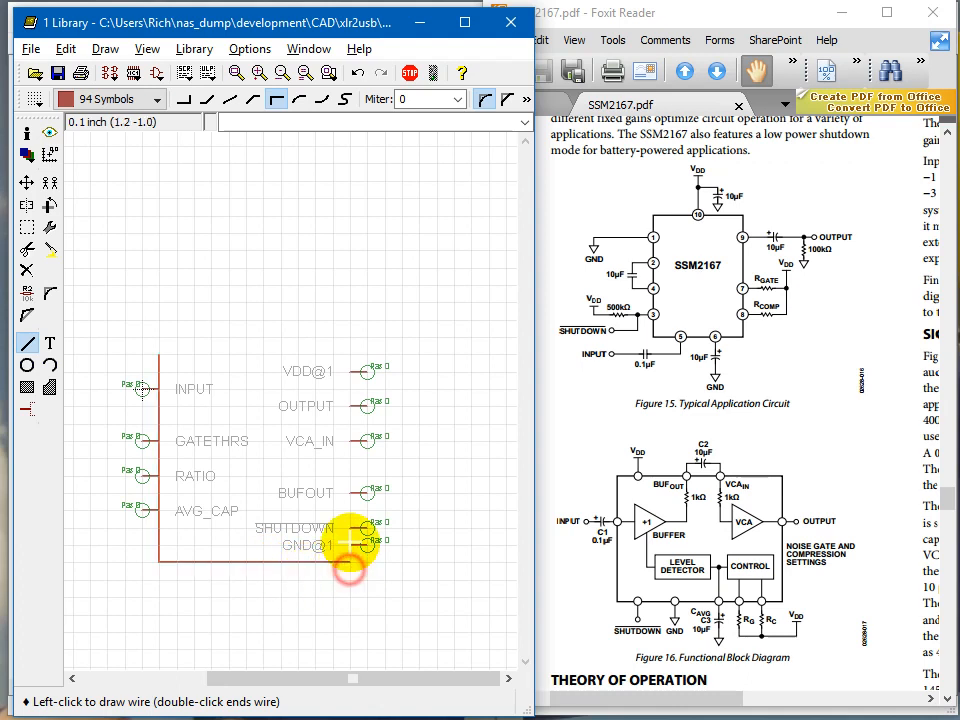
click(157, 353)
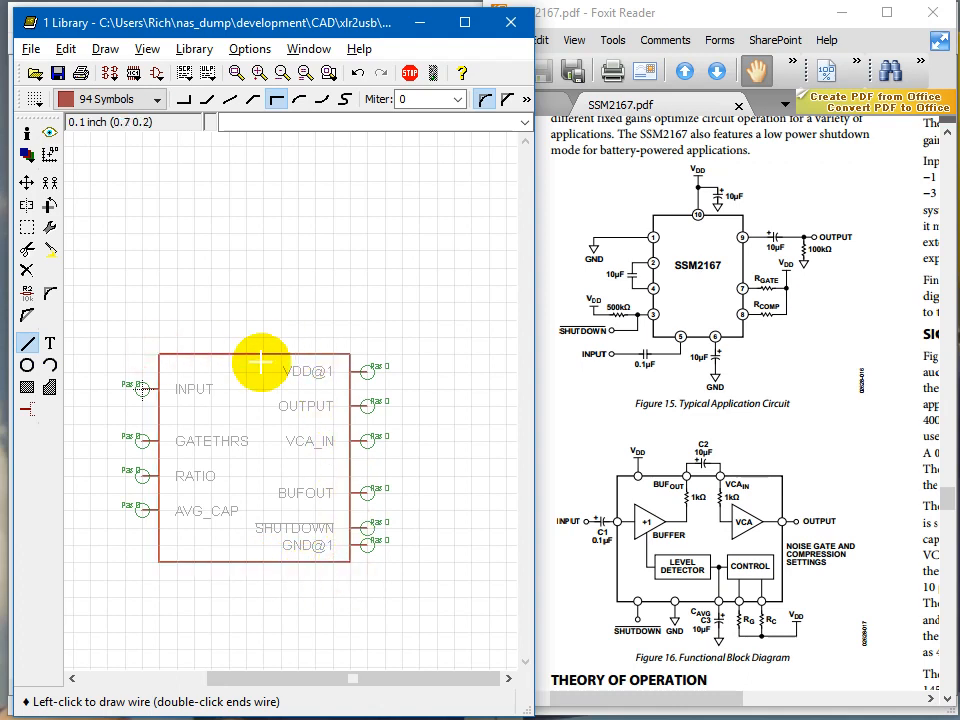
key(Escape)
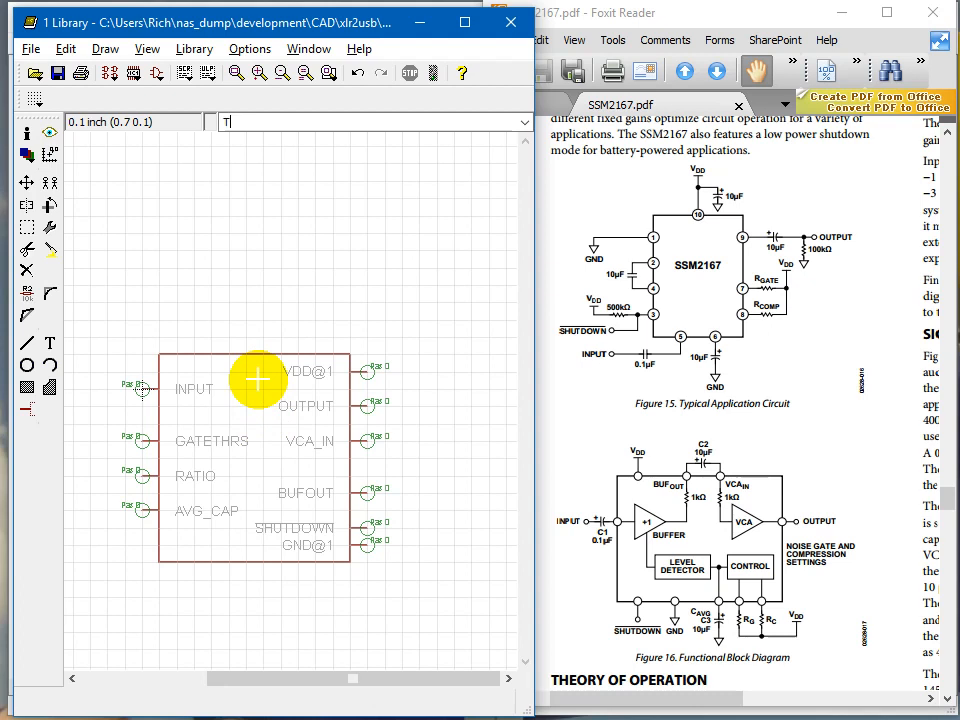
Step: Start a text object reading >NAME and set its size to 0.07
key(Return)
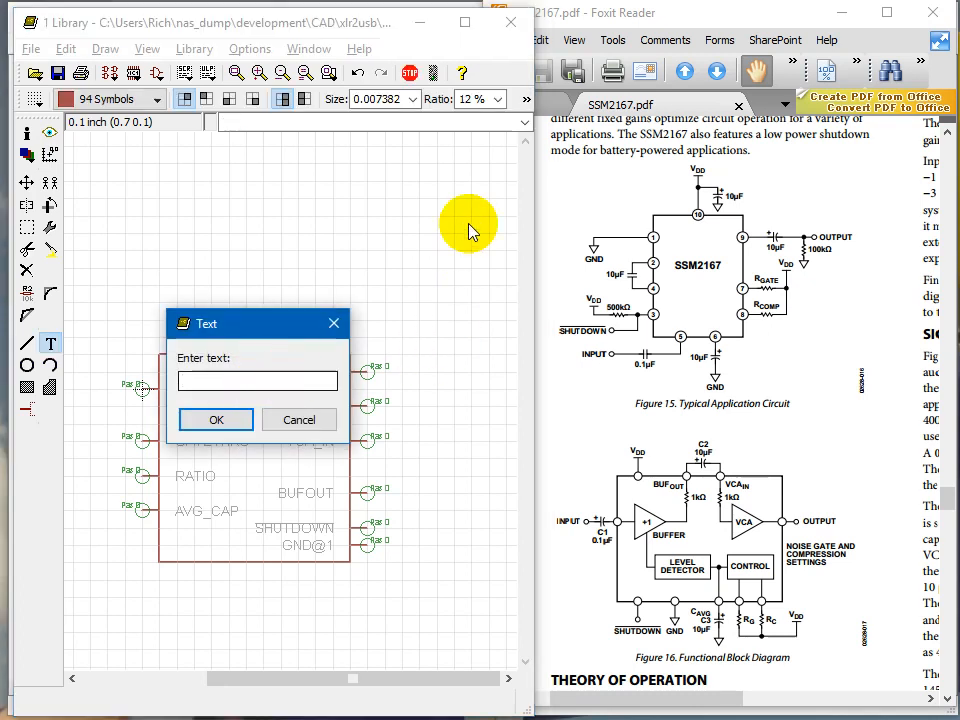
click(272, 381)
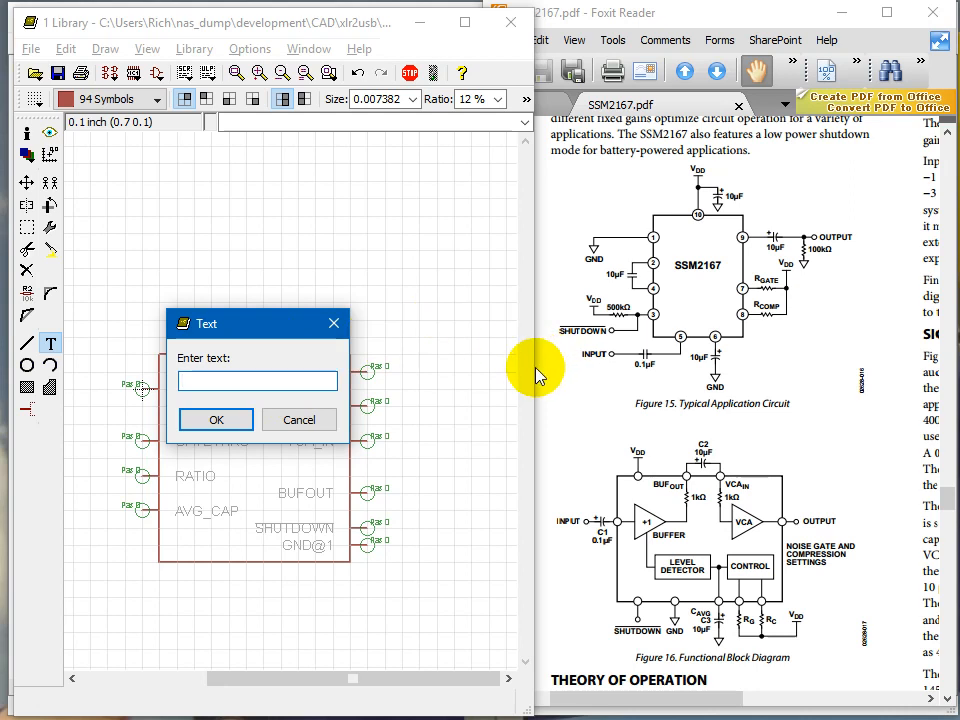
click(268, 380)
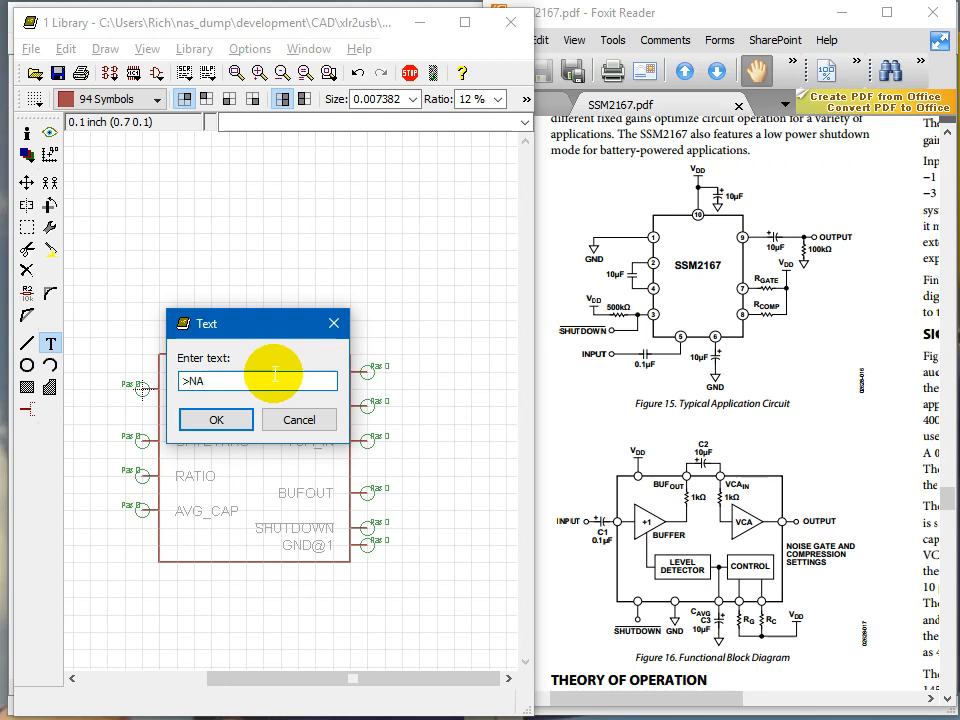
key(Return)
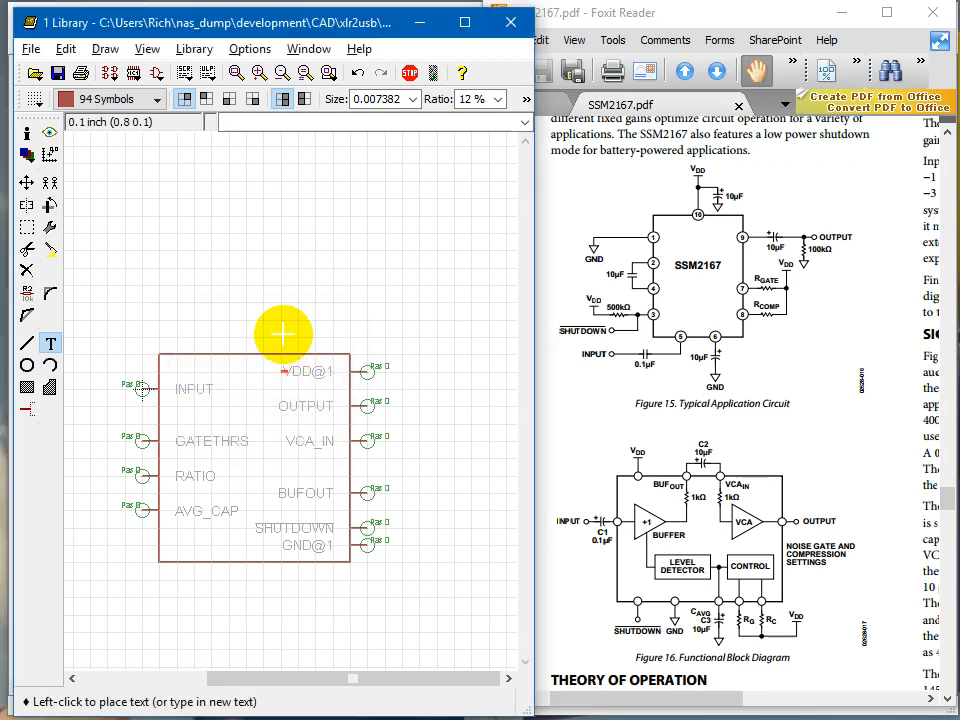
click(412, 100)
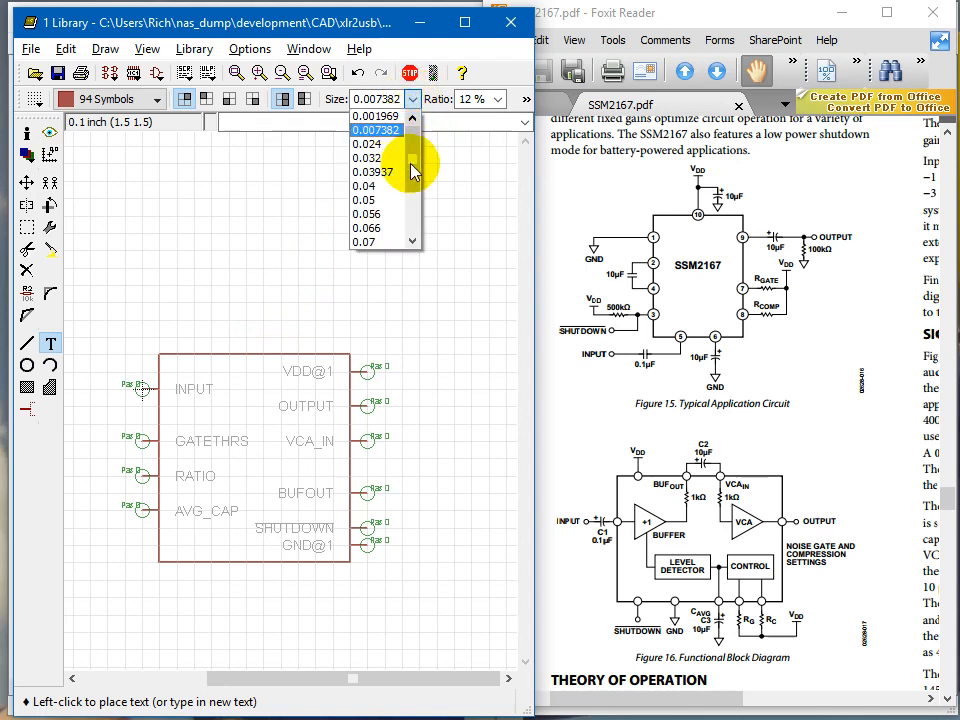
click(385, 242)
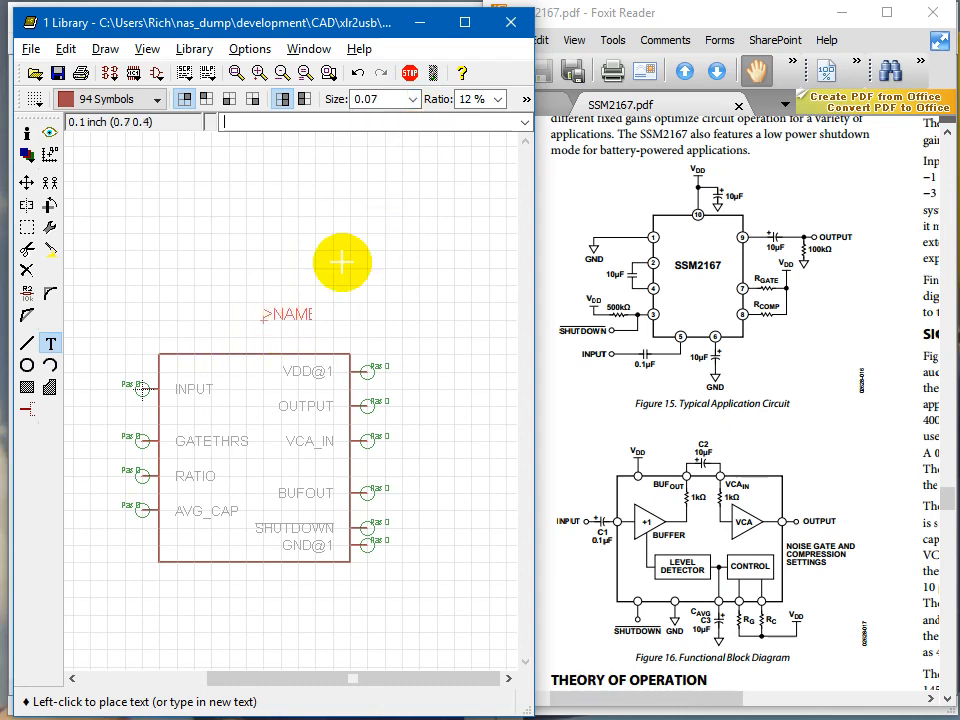
Step: Choose the Proportional font and layer 95 Names for the >NAME text
click(527, 103)
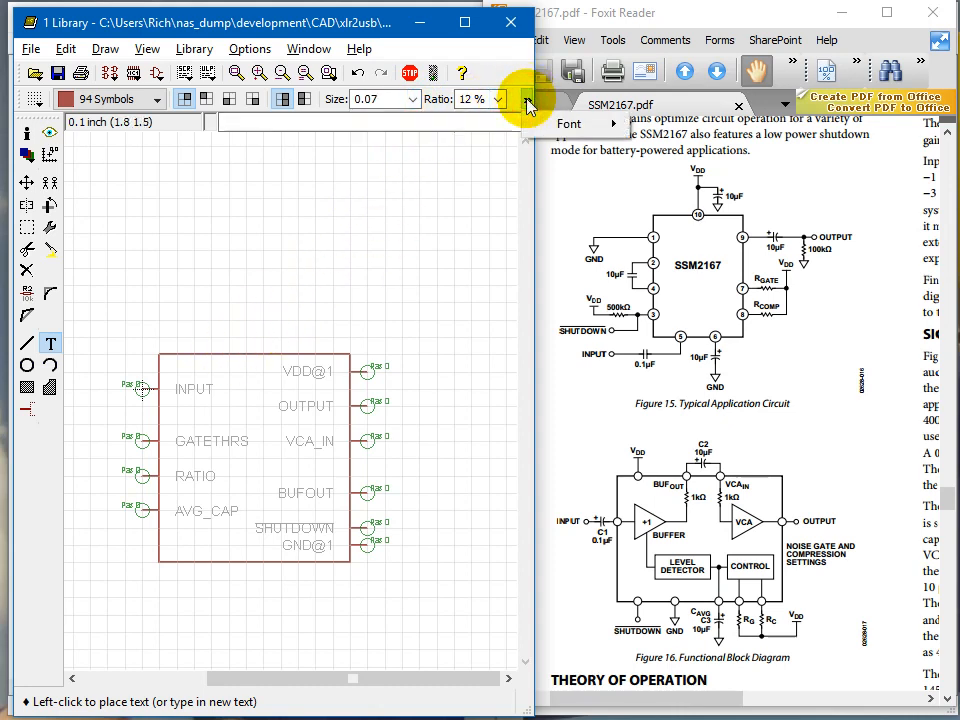
mouse_move(590, 122)
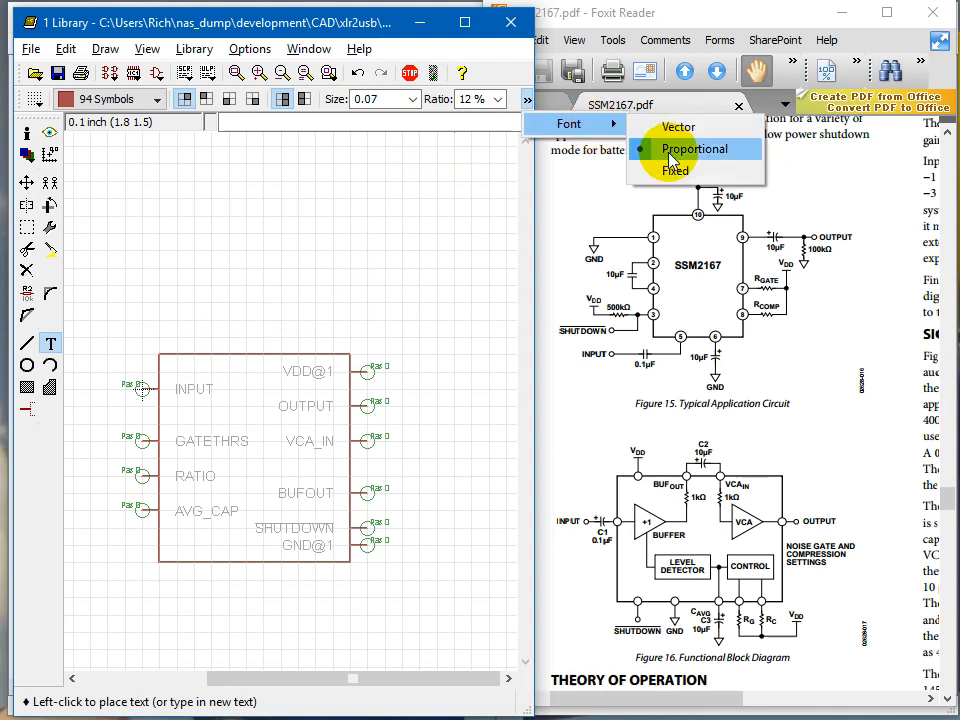
click(652, 152)
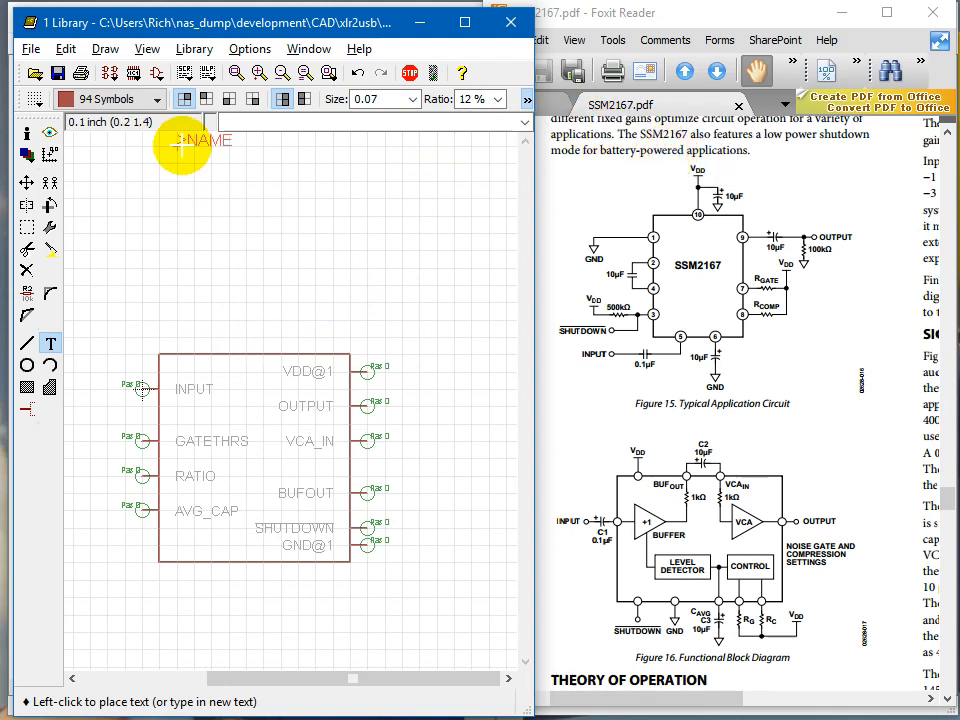
click(158, 101)
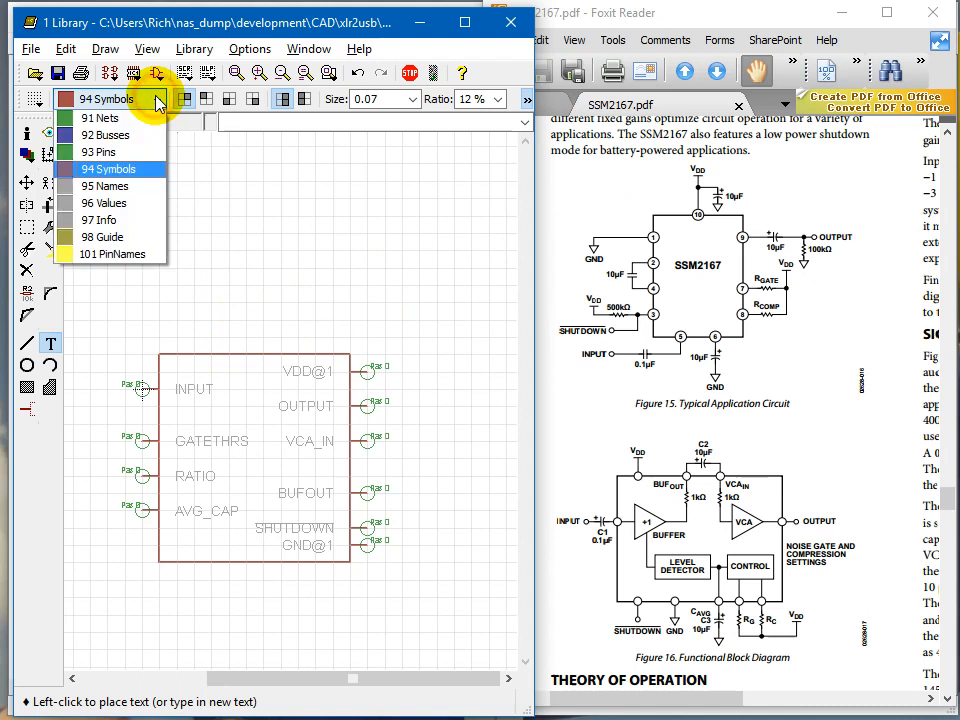
click(96, 188)
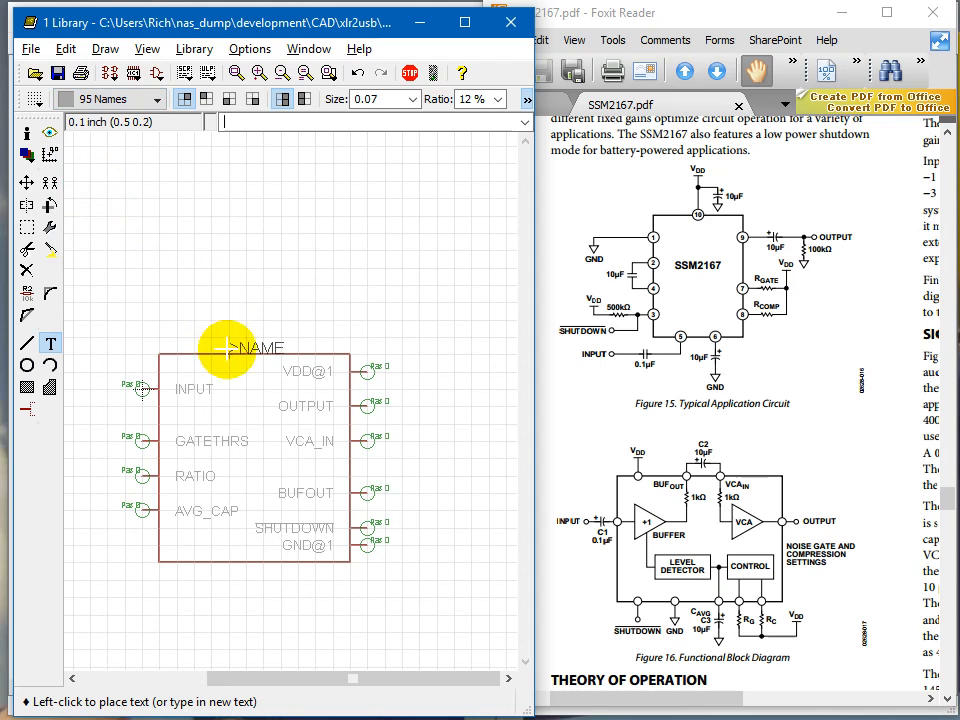
Step: Rotate the >NAME text 180 degrees, mirror it, and place it above the outline at (0.5 0.3)
scroll(225, 343, up, 3)
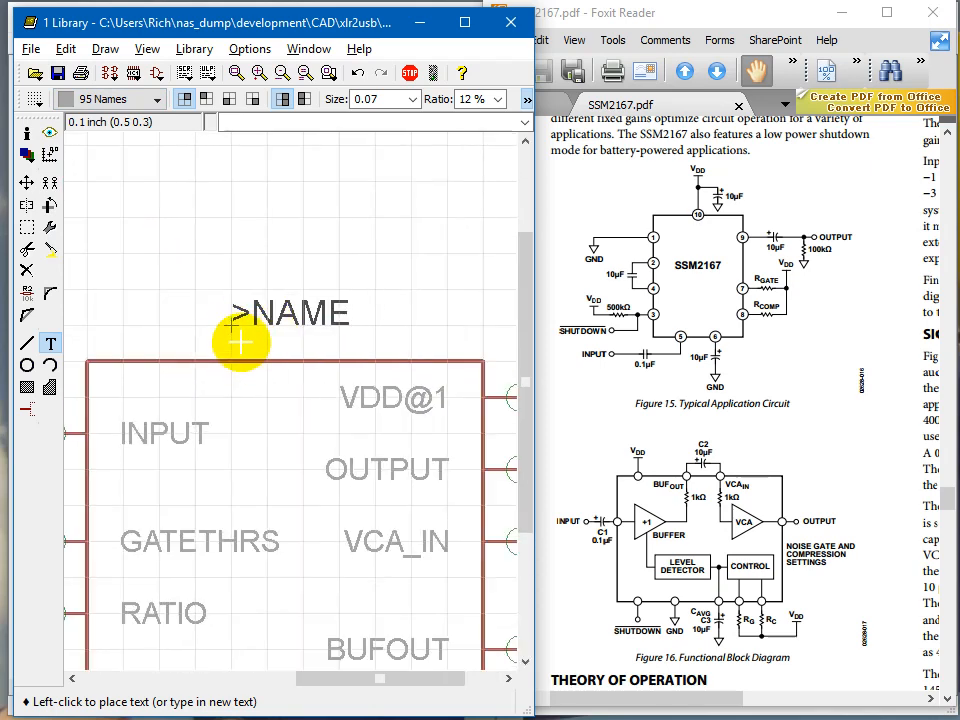
right_click(241, 340)
right_click(242, 334)
right_click(242, 334)
right_click(242, 334)
right_click(242, 334)
right_click(243, 335)
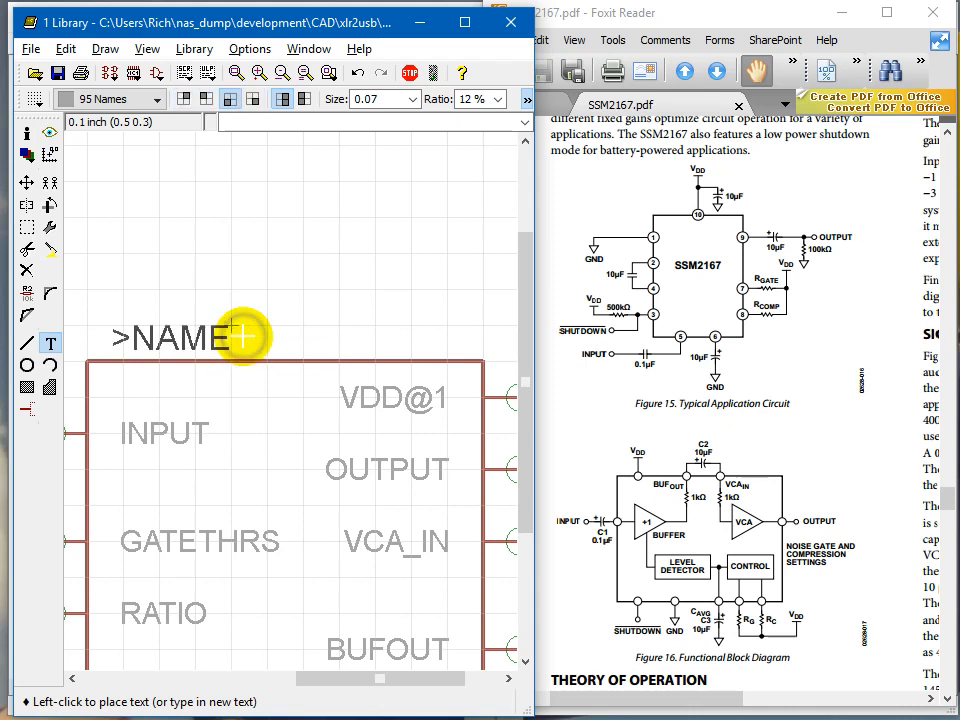
click(305, 98)
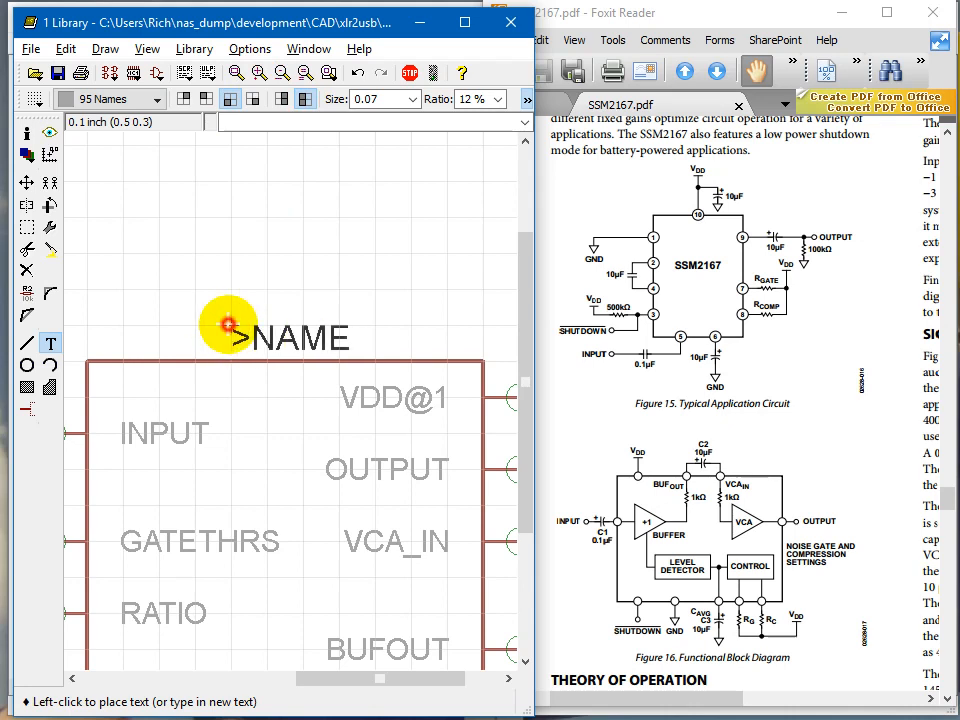
click(228, 324)
Step: Add the text >MFG on layer 97 Info, unrotated and unmirrored, below the outline at (0.5 -1.1)
scroll(190, 222, down, 2)
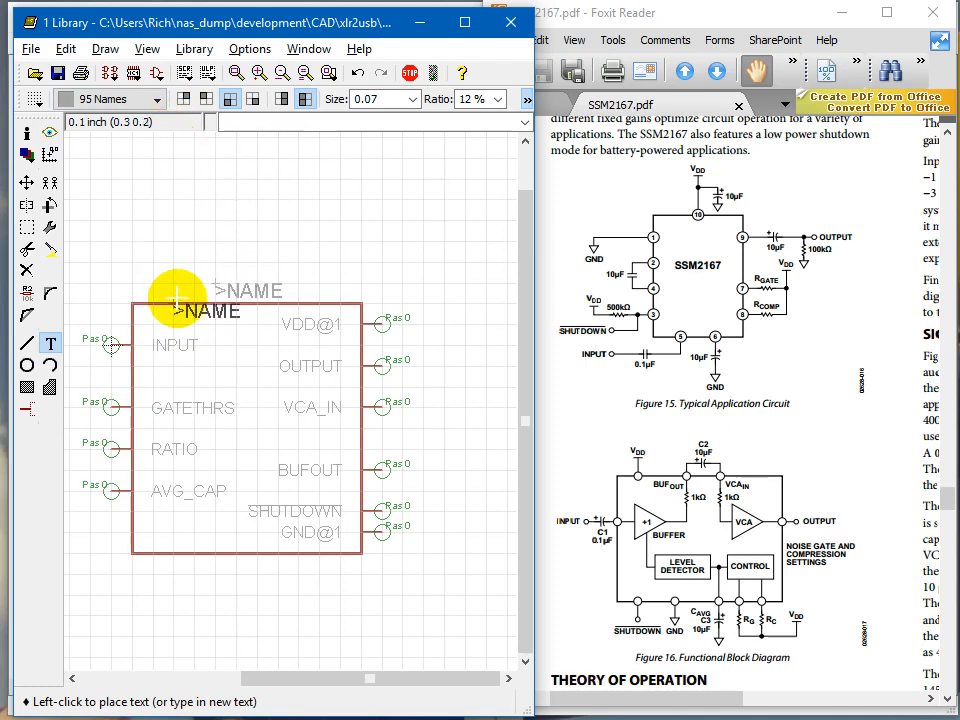
key(Escape)
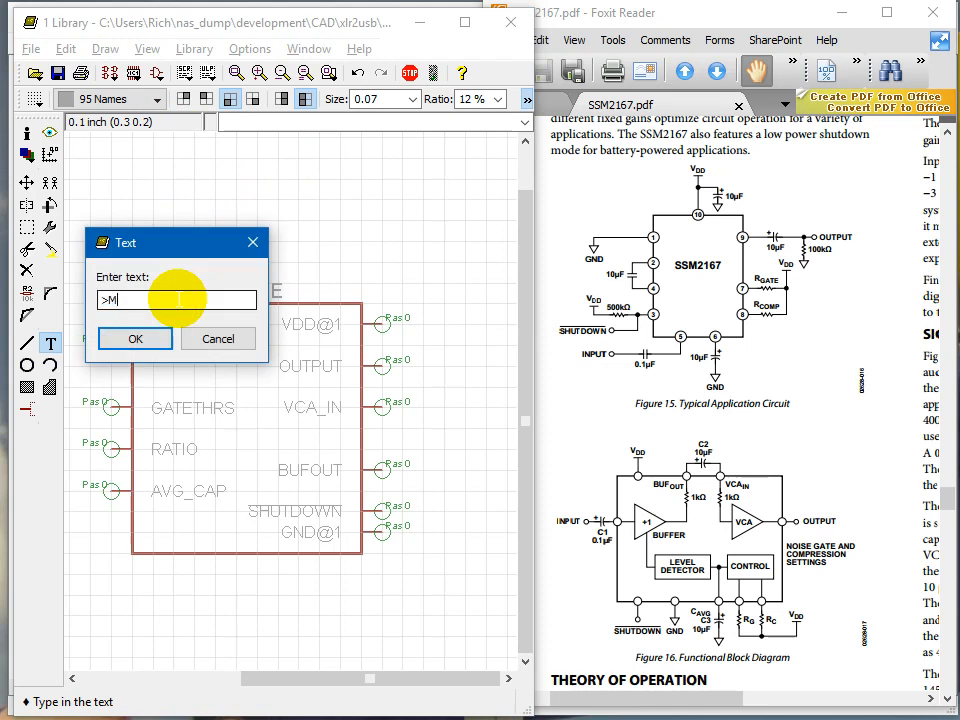
text(>MFG)
key(Return)
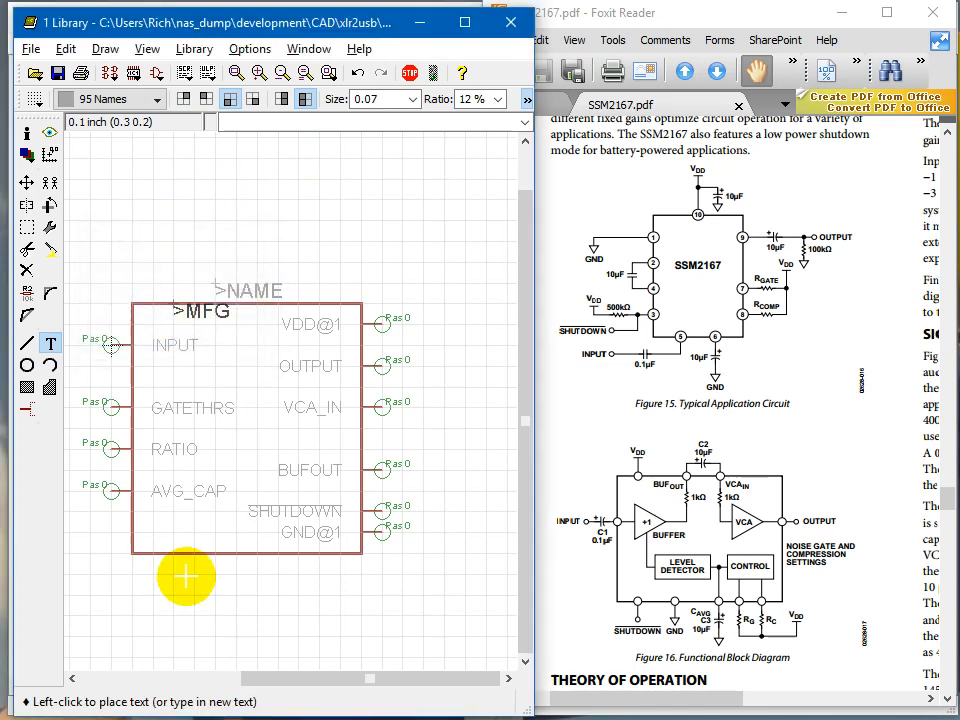
click(229, 576)
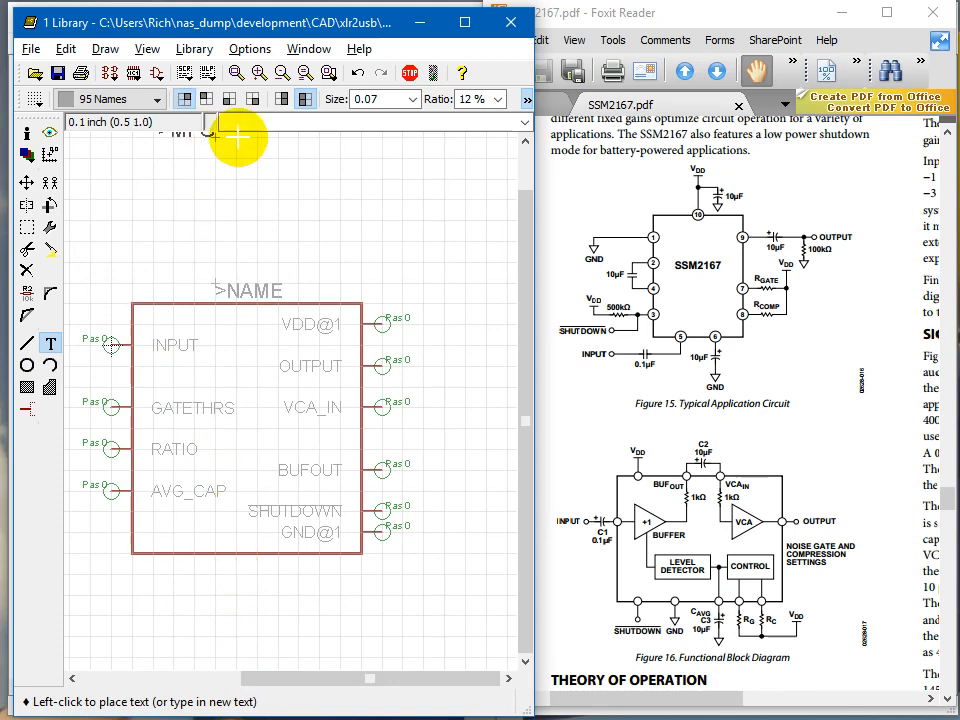
click(283, 98)
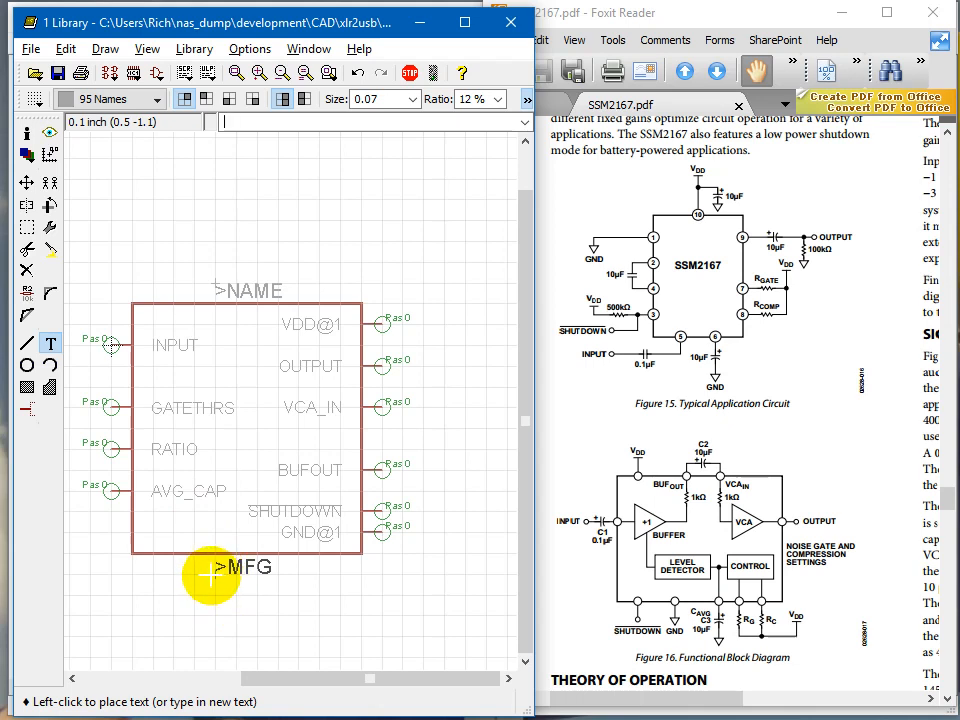
click(141, 96)
click(105, 218)
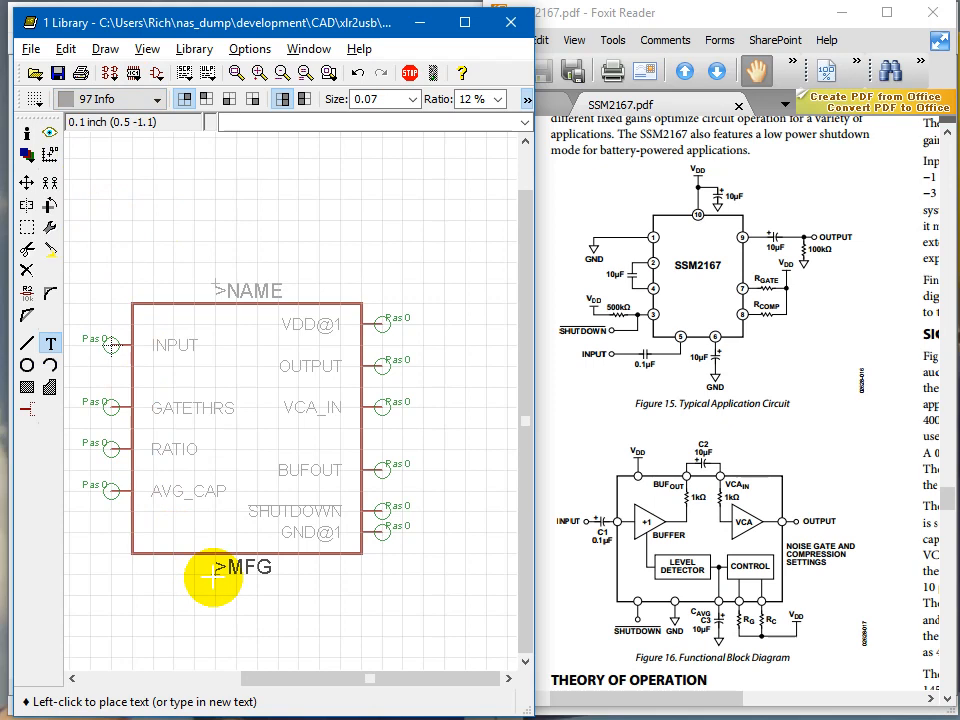
click(213, 577)
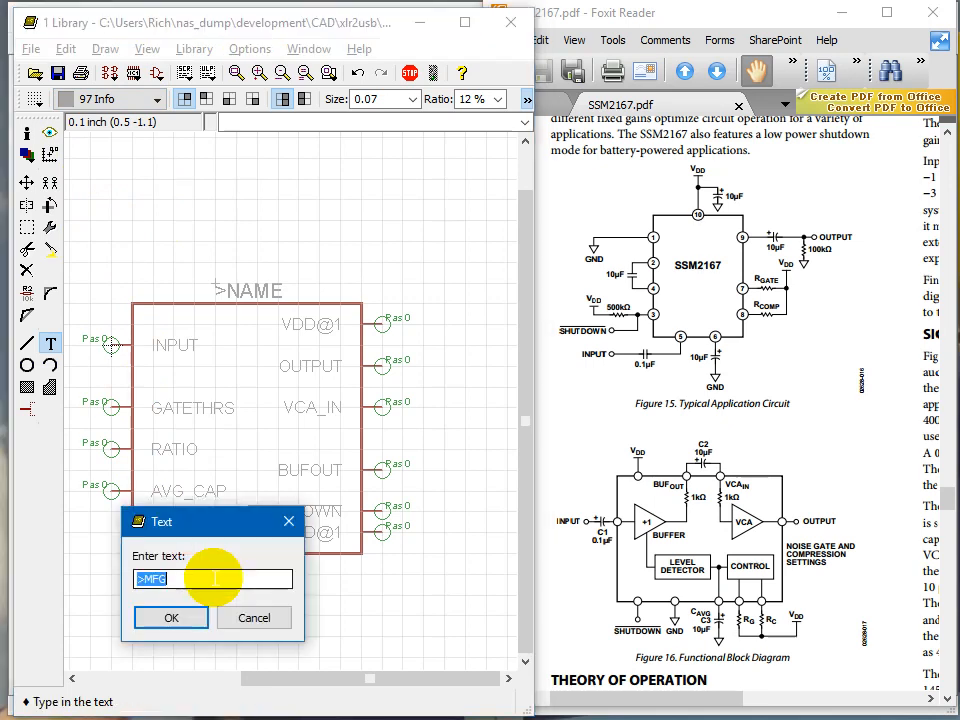
Step: Add the text >MPN on layer 97 Info just under >MFG at (0.5 -1.2), and save the library
text(>MPN)
key(Return)
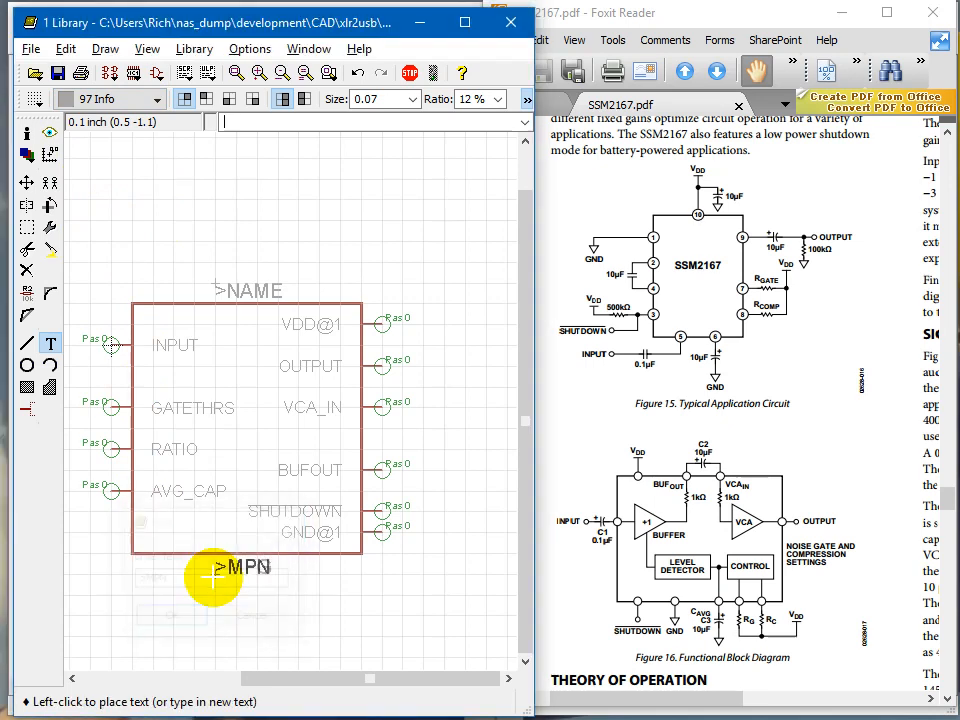
click(212, 598)
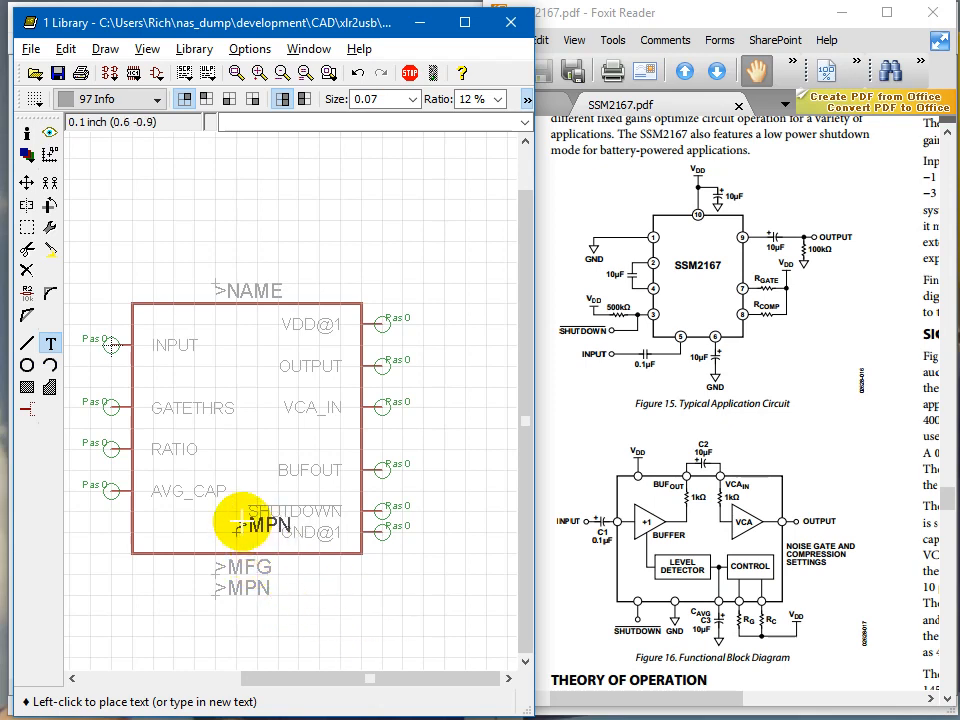
key(Escape)
key(Escape)
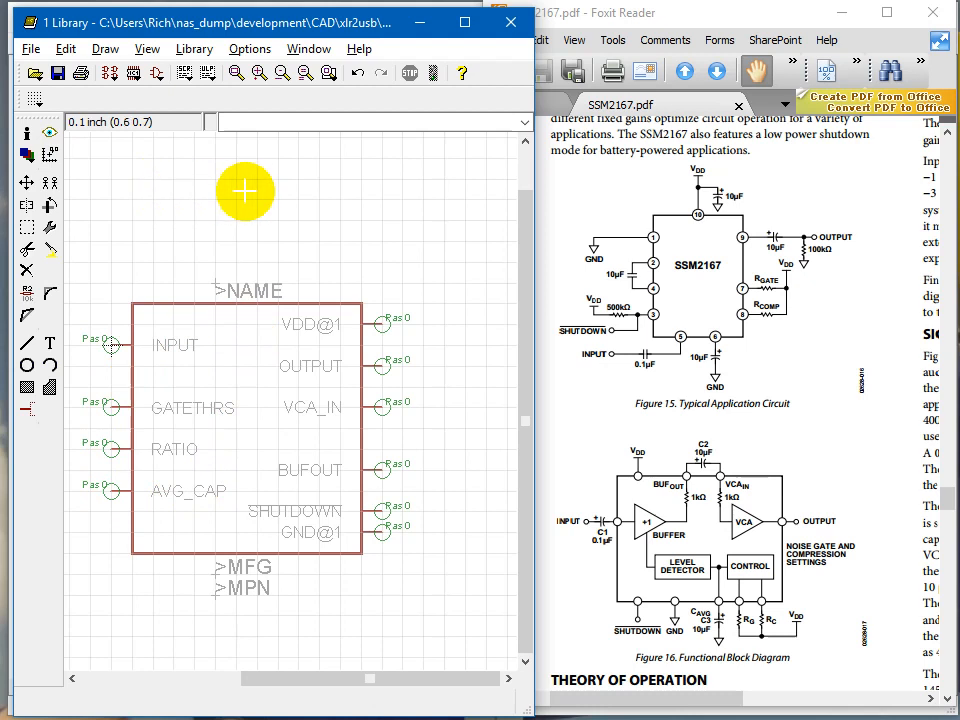
key(ctrl+s)
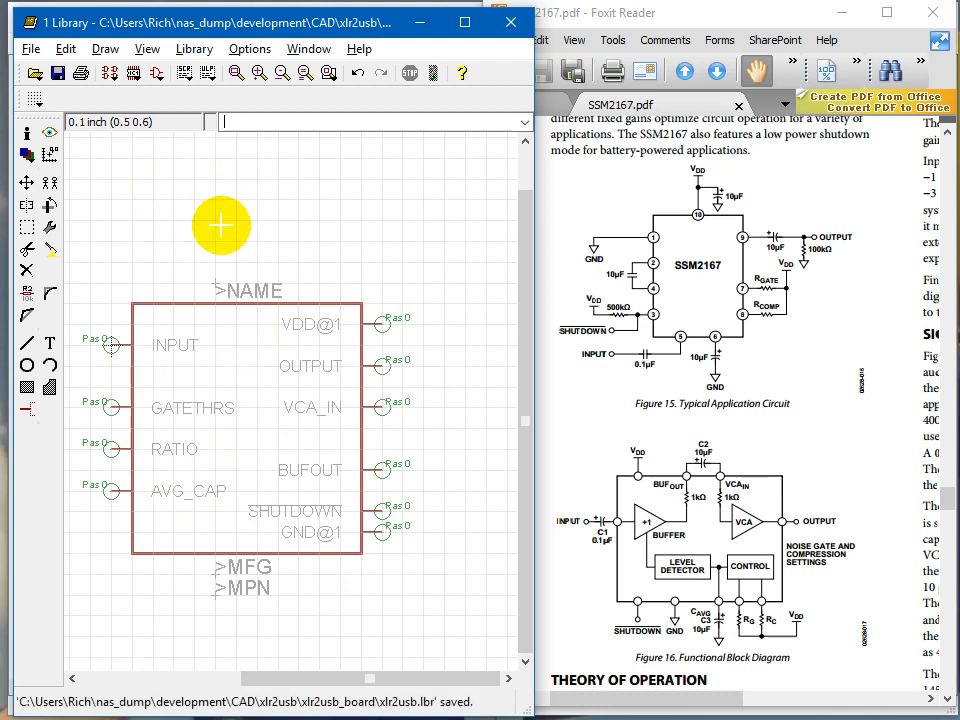